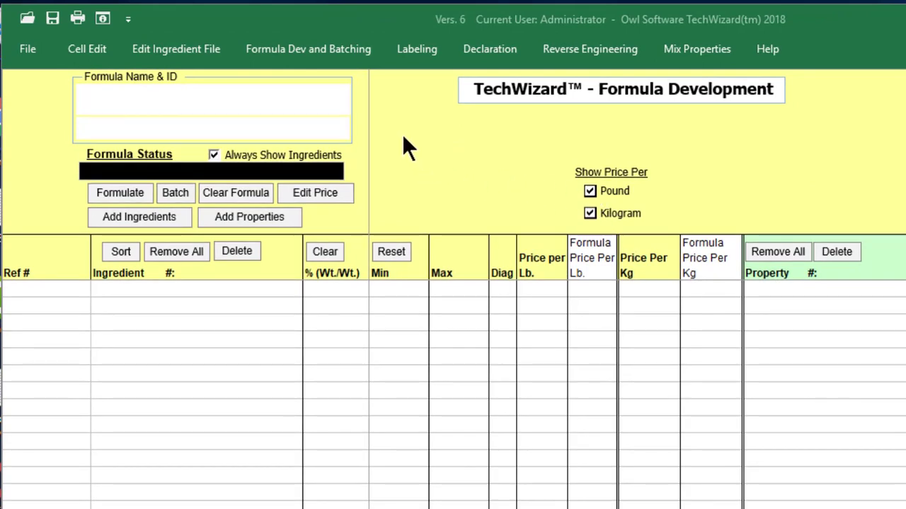
# - Bring up the Formula Development sheet from the Formula Dev and Batching commands
pyautogui.click(363, 51)
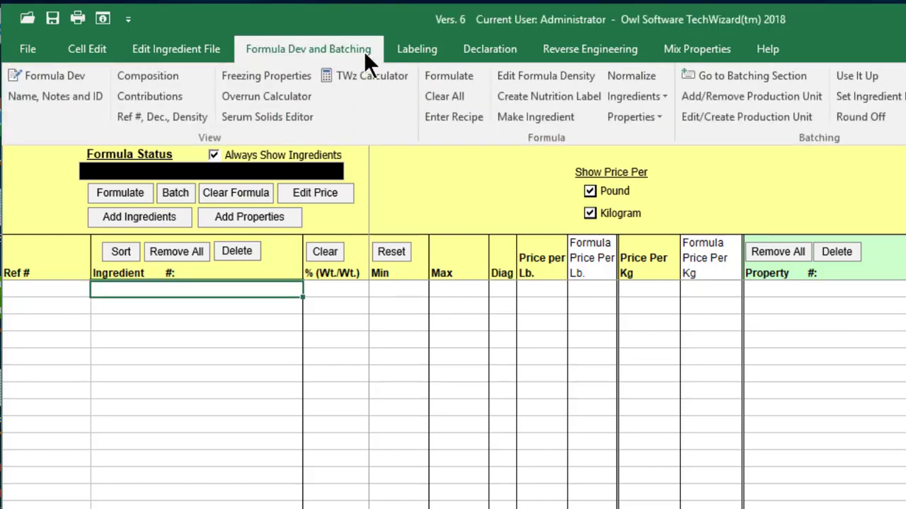
pyautogui.click(82, 75)
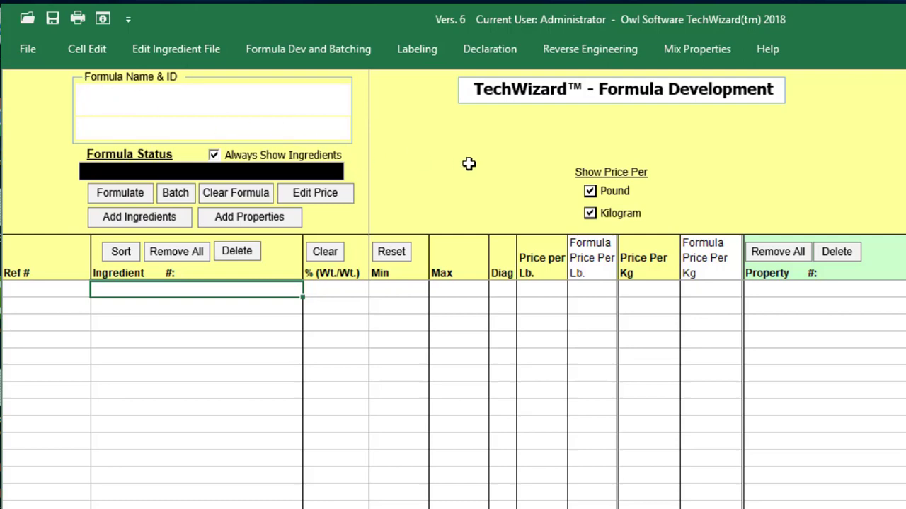
# - Retrieve SC EX 3 Starting Formula from the formula archive and open it on the sheet
pyautogui.click(17, 53)
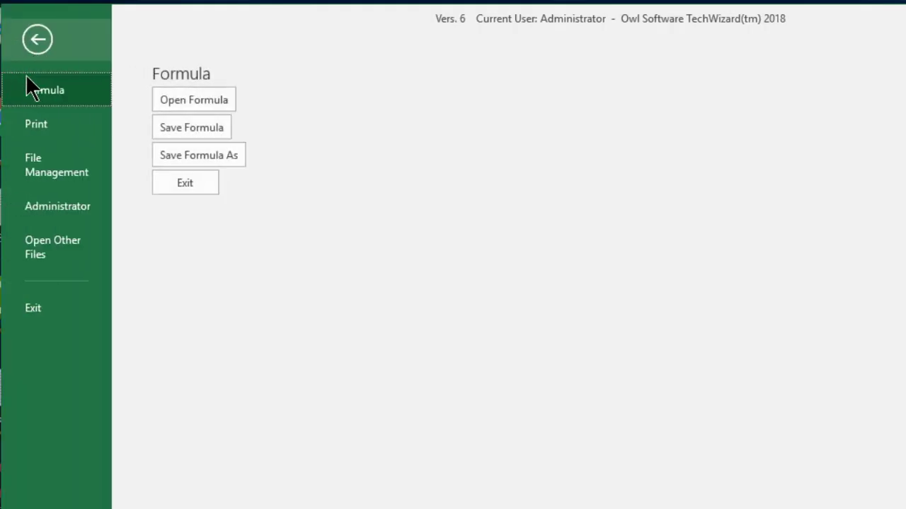
pyautogui.click(156, 112)
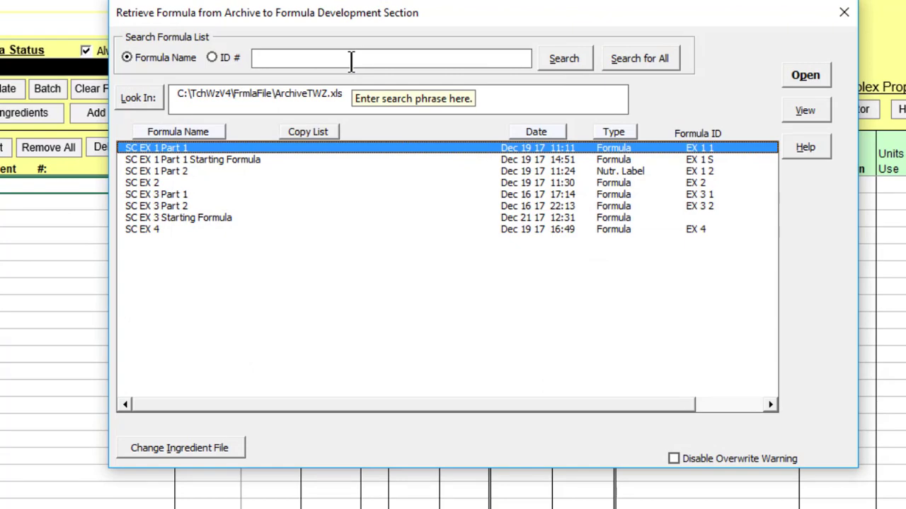
pyautogui.click(255, 217)
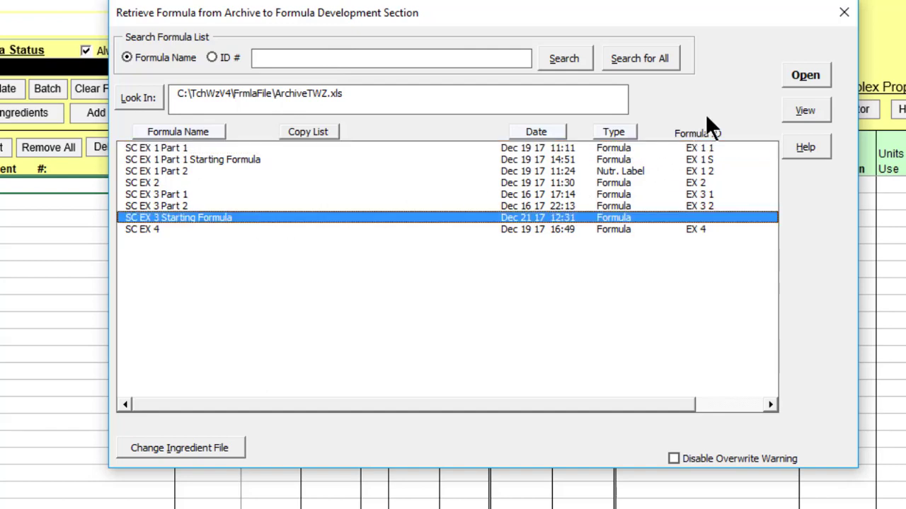
pyautogui.click(786, 78)
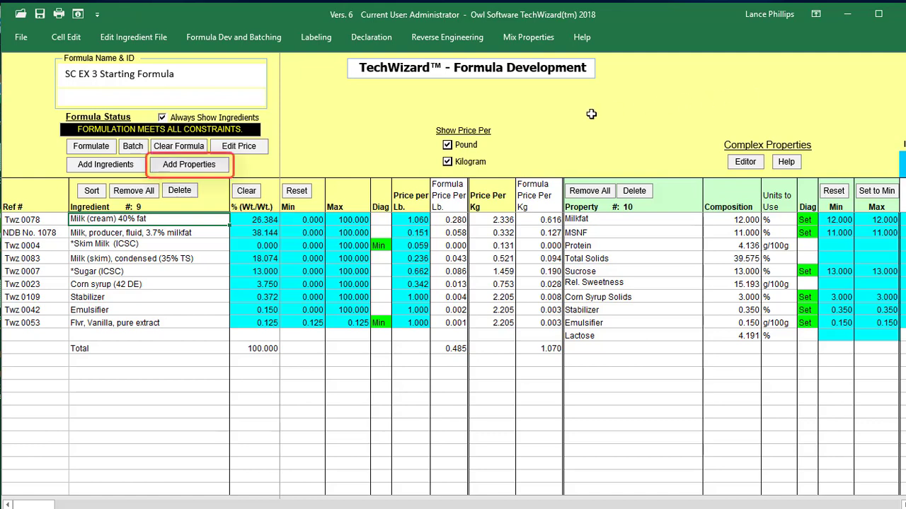
# - Add the Freezing Point (°F) complex property to the formula
pyautogui.click(222, 169)
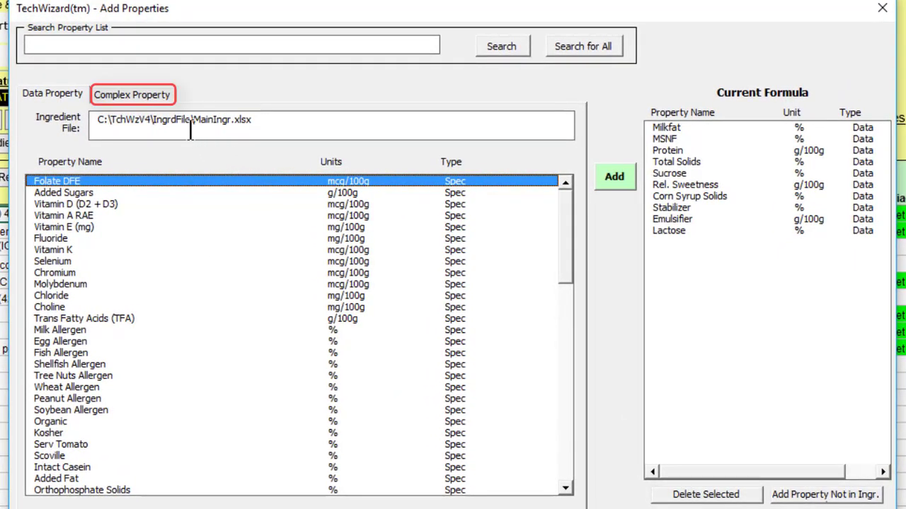
pyautogui.click(170, 99)
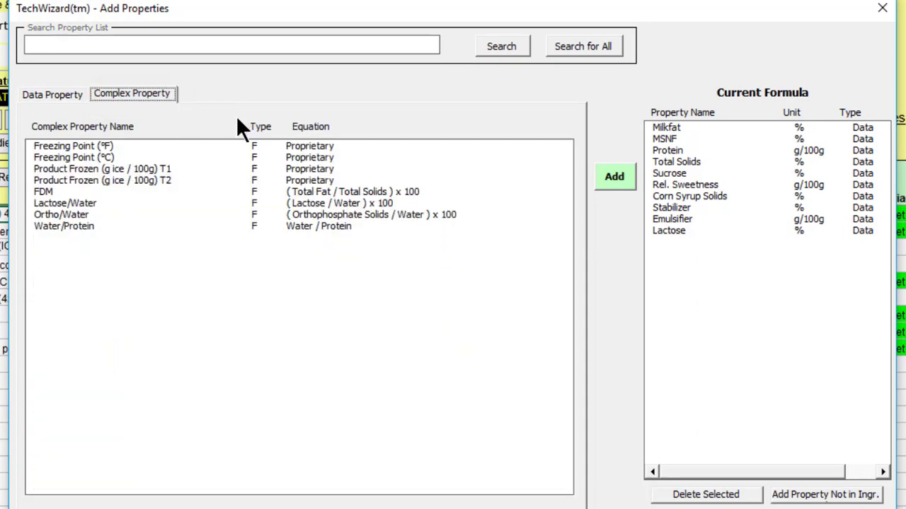
pyautogui.click(226, 146)
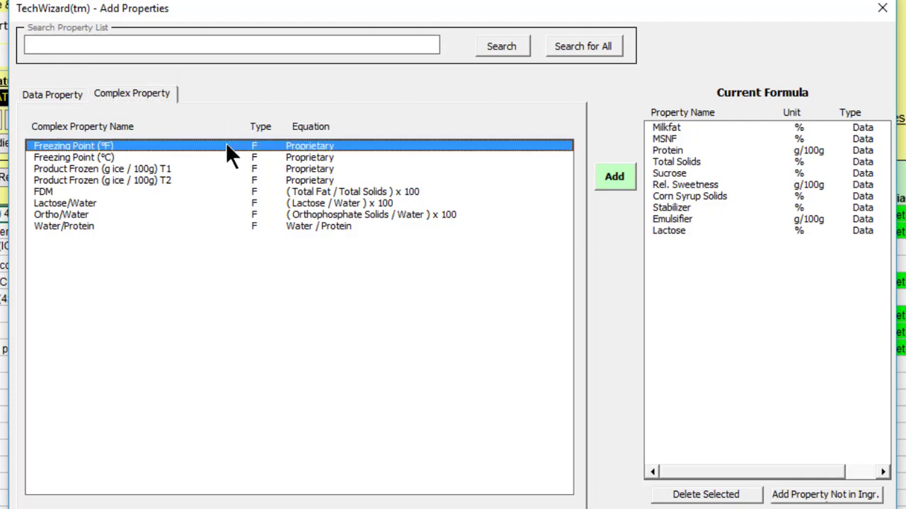
pyautogui.click(619, 183)
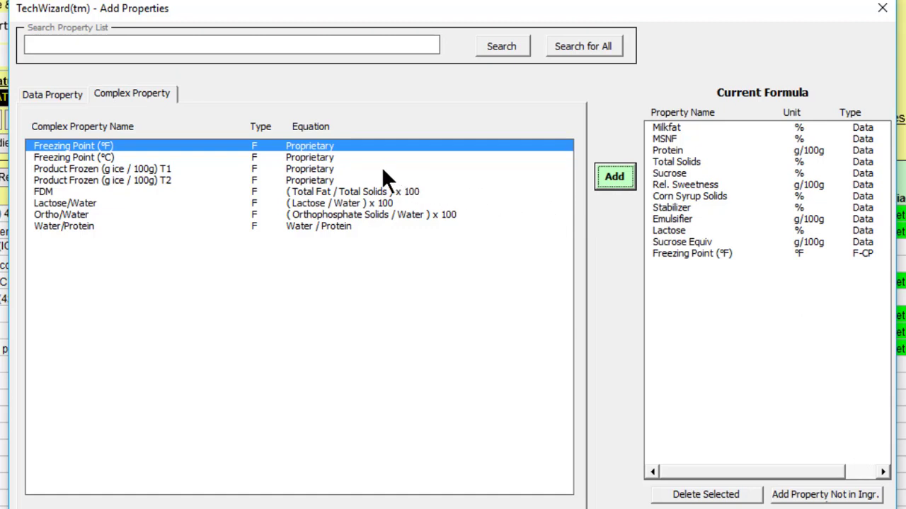
# - Add the two Product Frozen properties at 22 °F and 10 °F
pyautogui.click(201, 170)
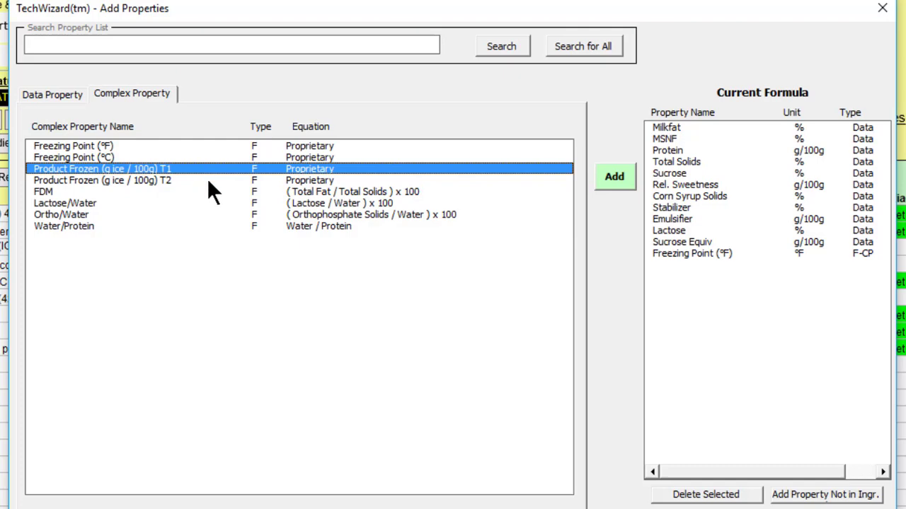
pyautogui.click(597, 181)
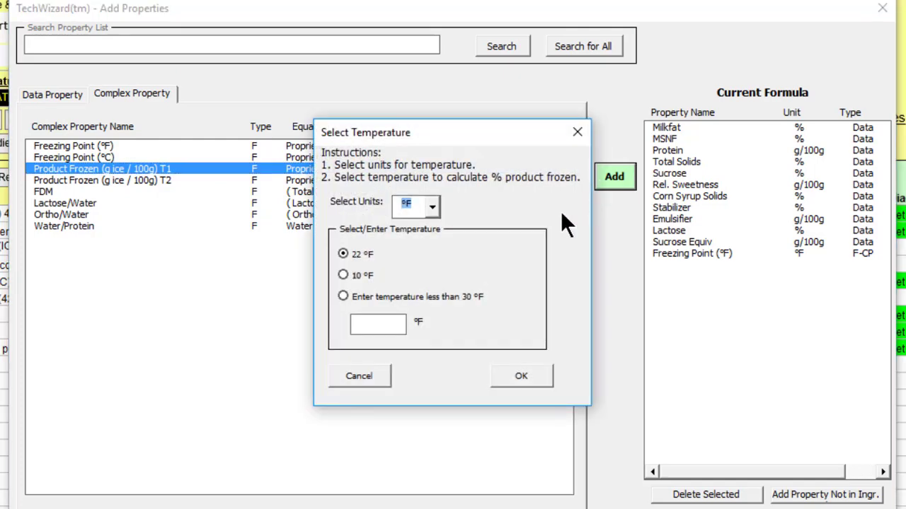
pyautogui.click(537, 368)
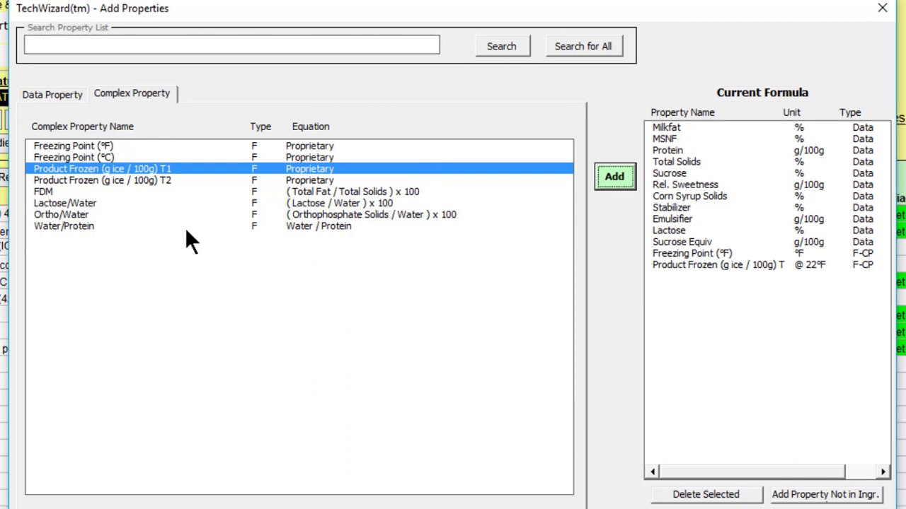
pyautogui.click(180, 179)
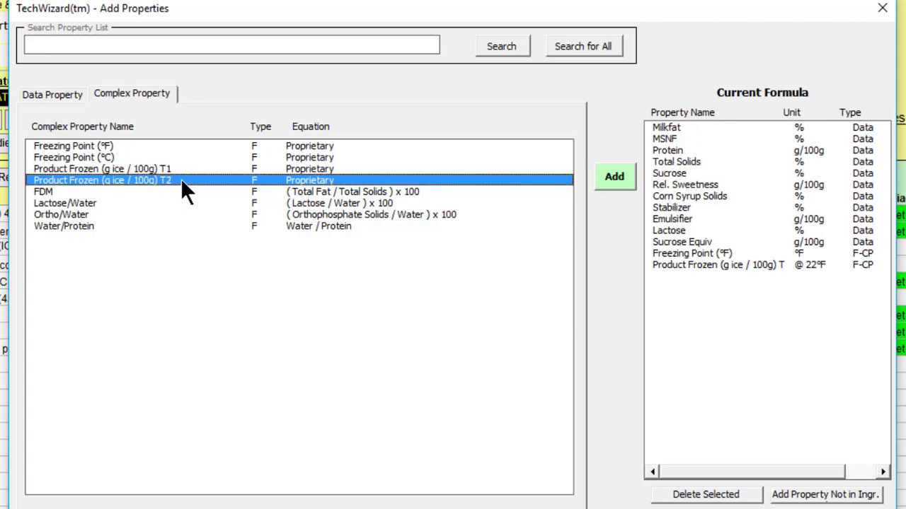
pyautogui.click(619, 180)
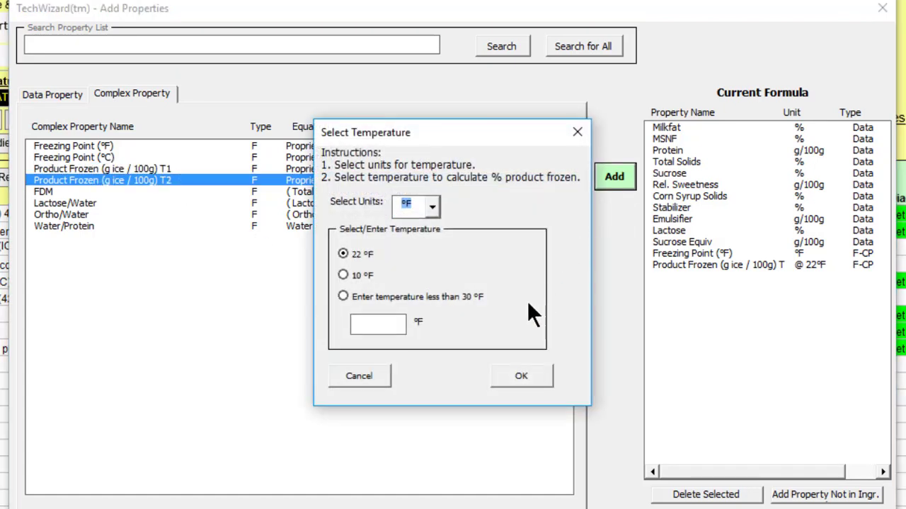
pyautogui.click(342, 273)
pyautogui.click(499, 373)
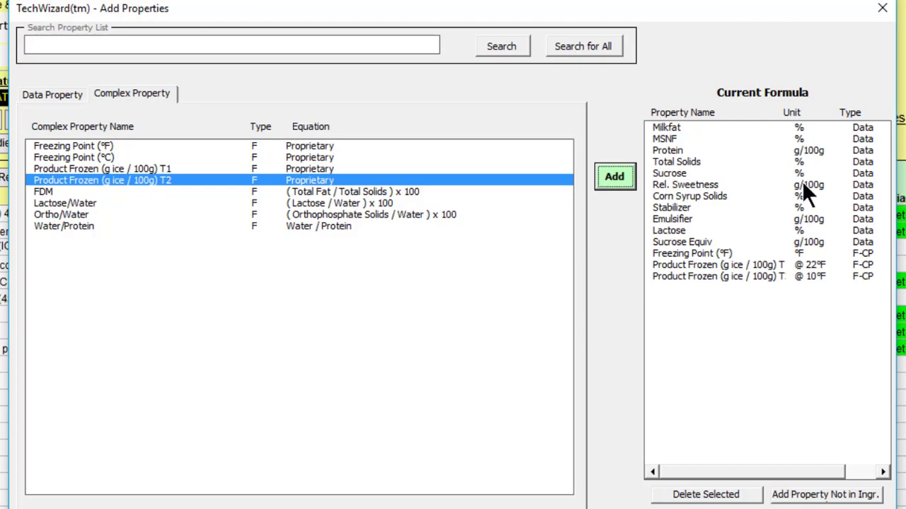
pyautogui.click(881, 8)
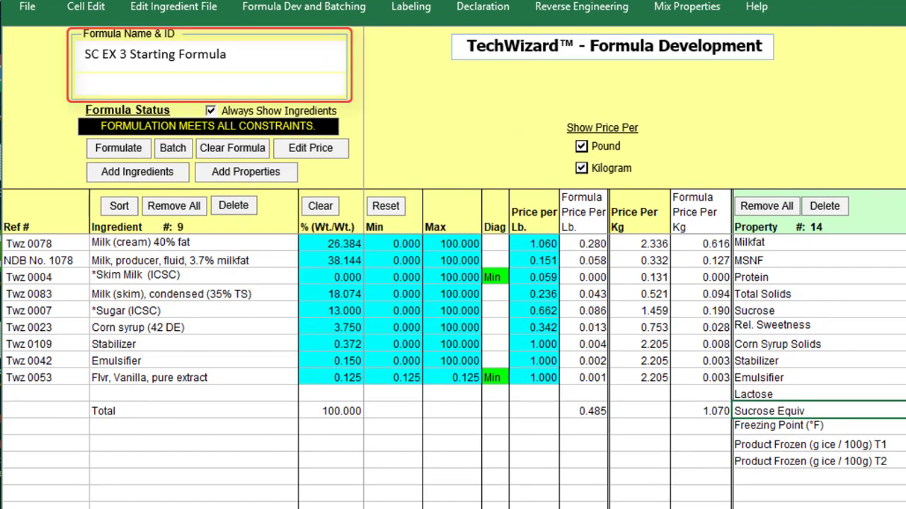
# - Replace the formula name in the Formula Name & ID editor with '12% Fat'
pyautogui.click(324, 71)
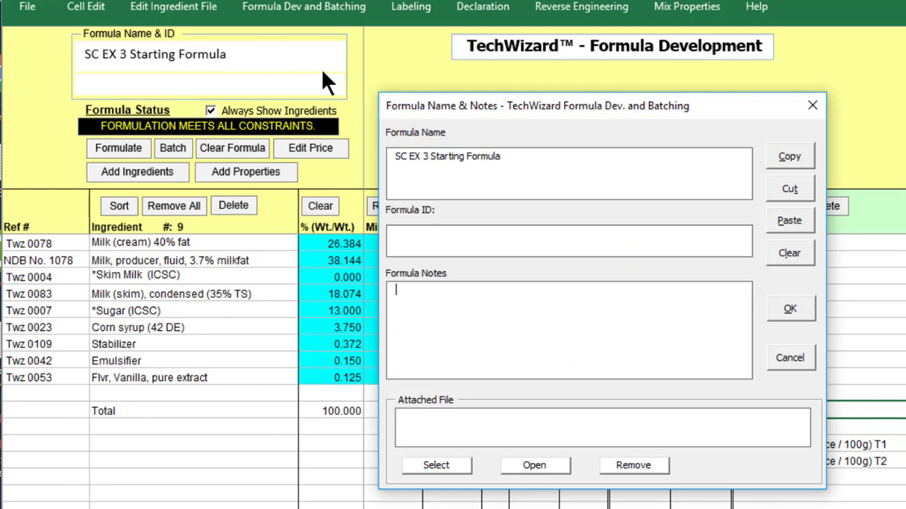
pyautogui.click(499, 160)
pyautogui.moveTo(520, 158); pyautogui.dragTo(382, 168)
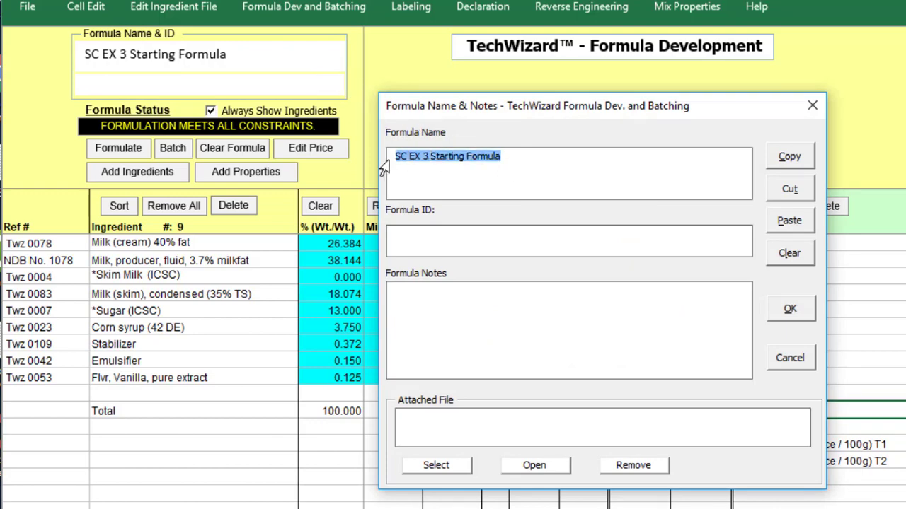
pyautogui.write('12% Fat')
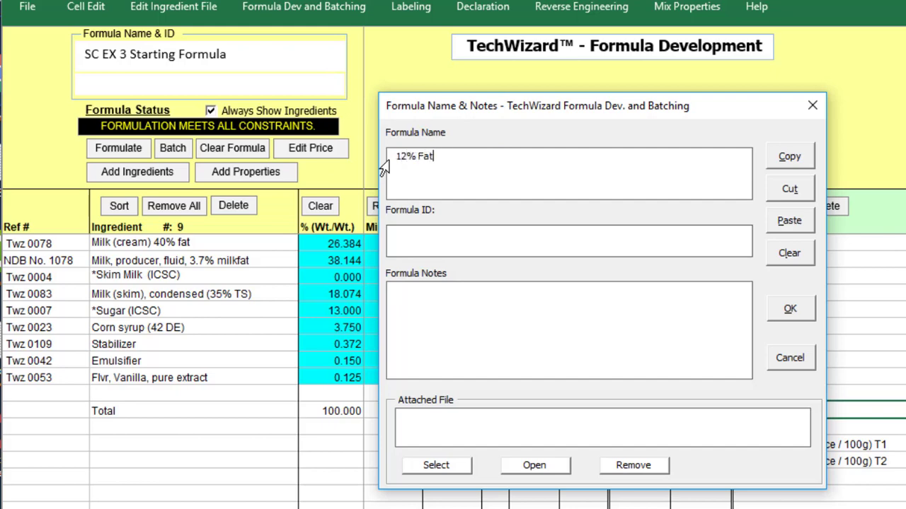
pyautogui.click(773, 308)
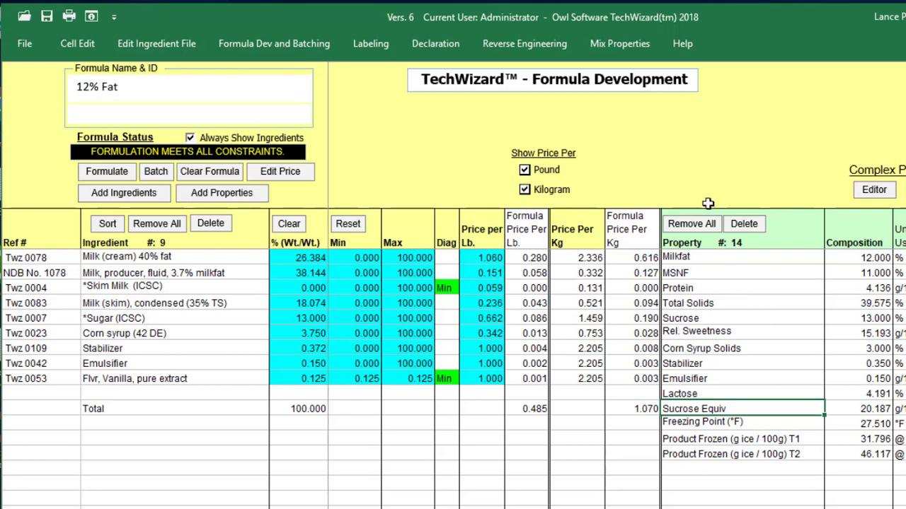
# - Send the 12% Fat formula to Mix 1 in Mix Properties, then return to Formula Development
pyautogui.click(649, 44)
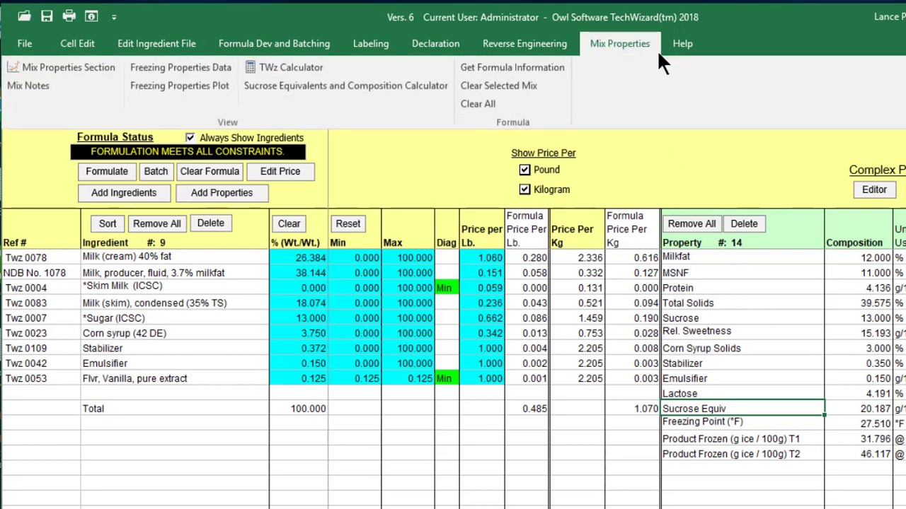
pyautogui.click(563, 67)
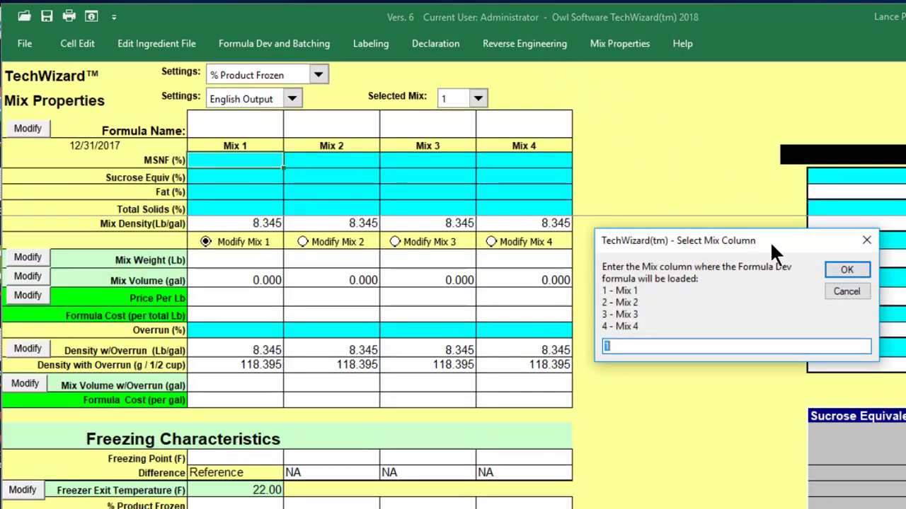
pyautogui.click(825, 270)
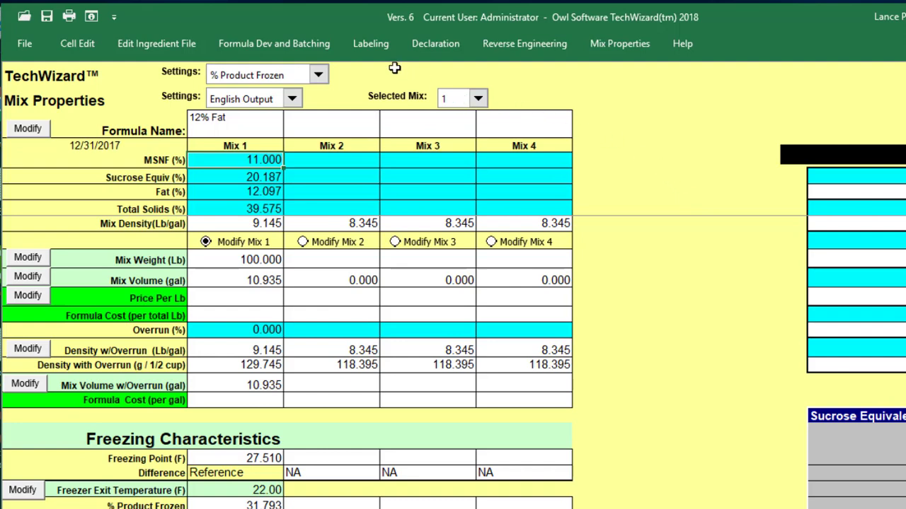
pyautogui.click(329, 48)
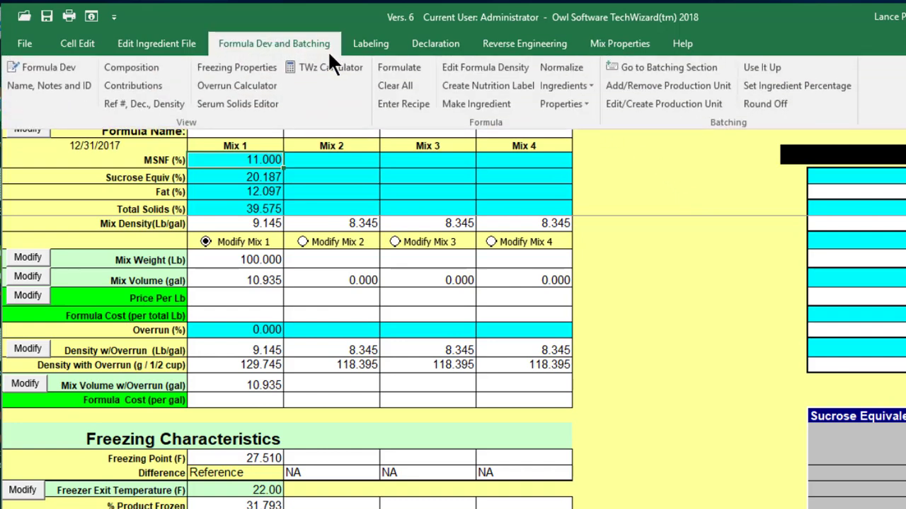
pyautogui.click(68, 68)
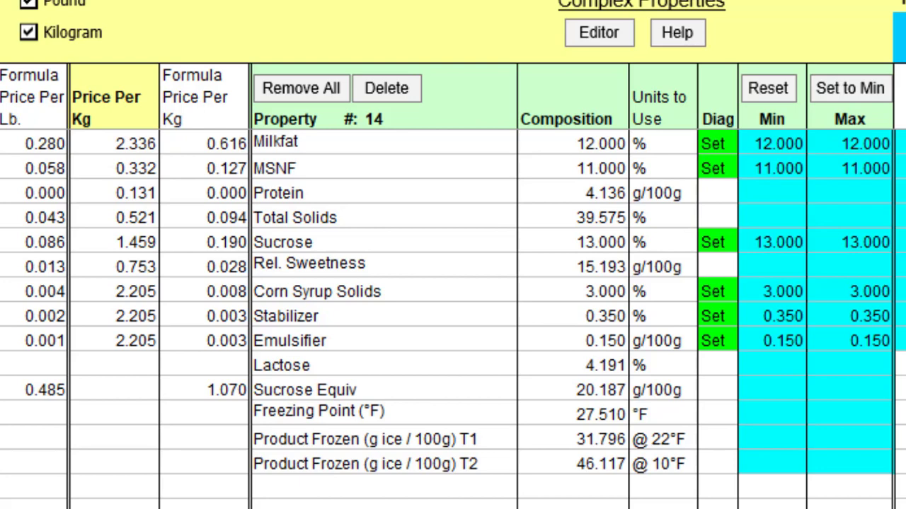
# - Fix Milkfat's minimum and maximum limits at 3
pyautogui.click(756, 142)
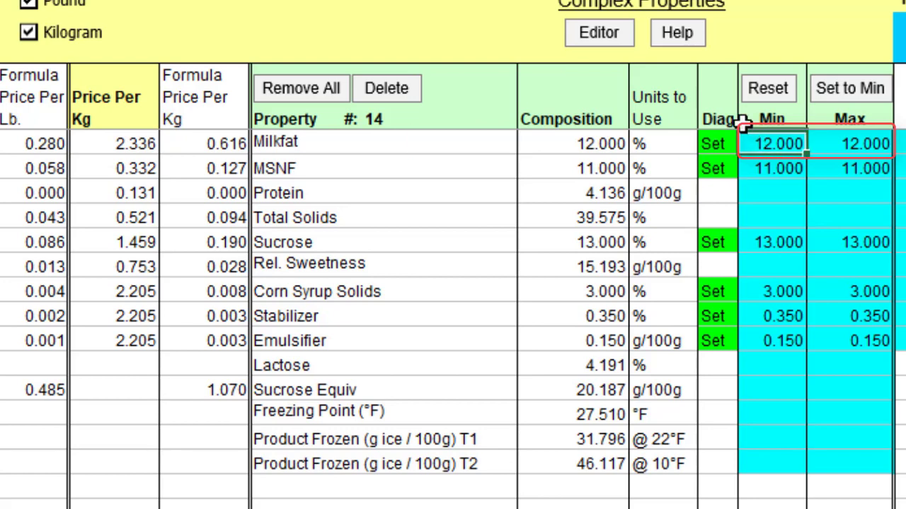
pyautogui.write('3')
pyautogui.press('Tab')
pyautogui.write('3')
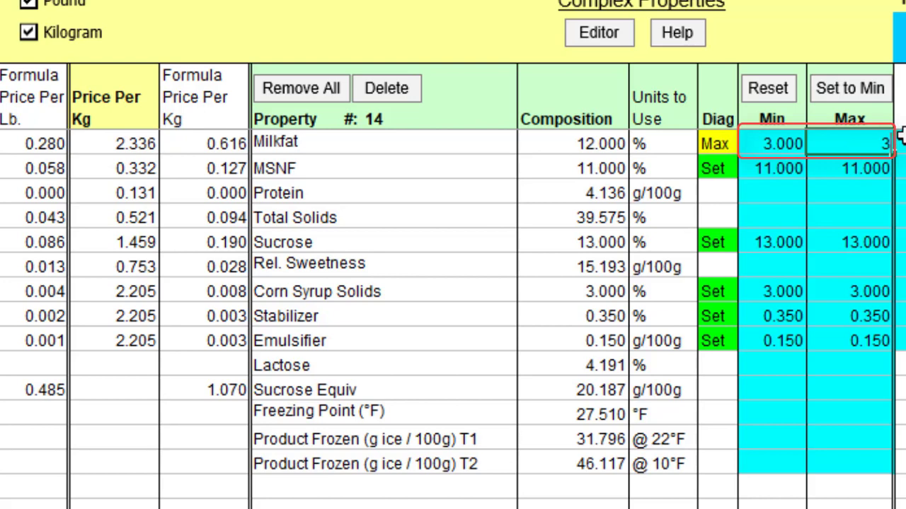
pyautogui.press('Tab')
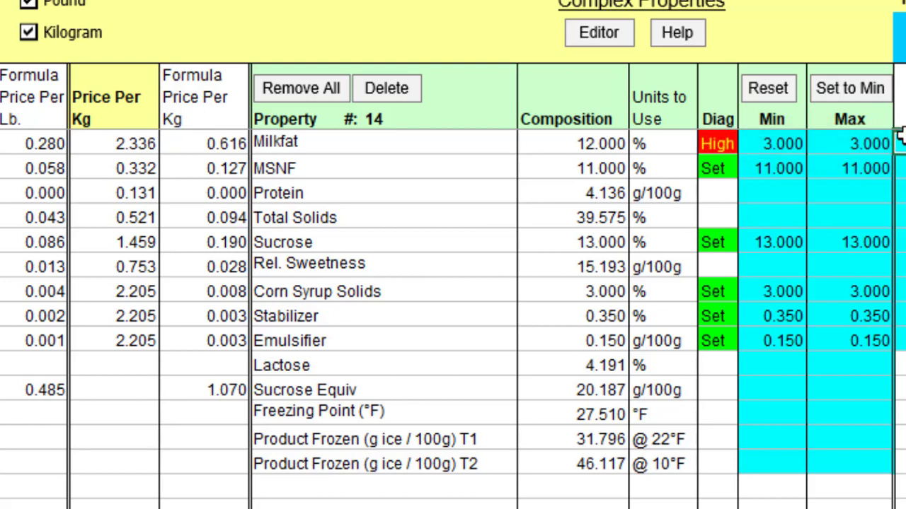
# - Clear Sucrose's minimum and maximum limits
pyautogui.click(755, 241)
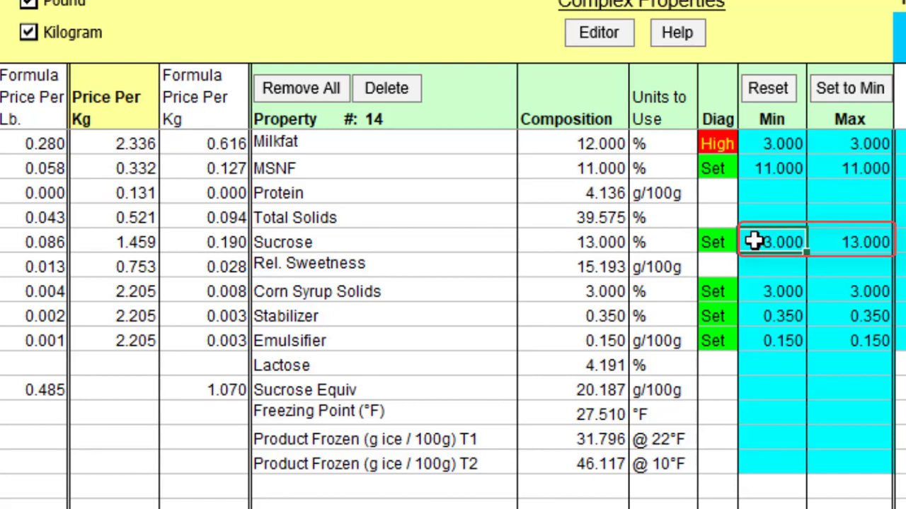
pyautogui.press('Delete')
pyautogui.click(829, 244)
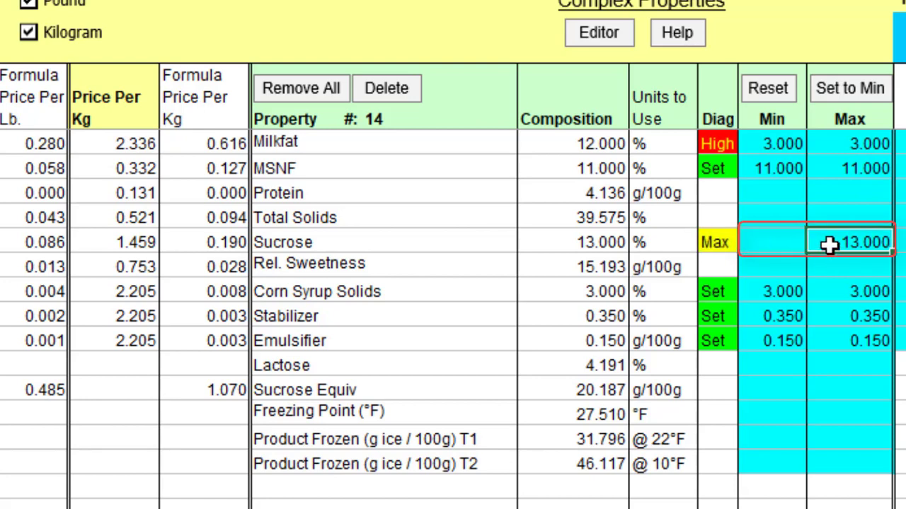
pyautogui.press('Delete')
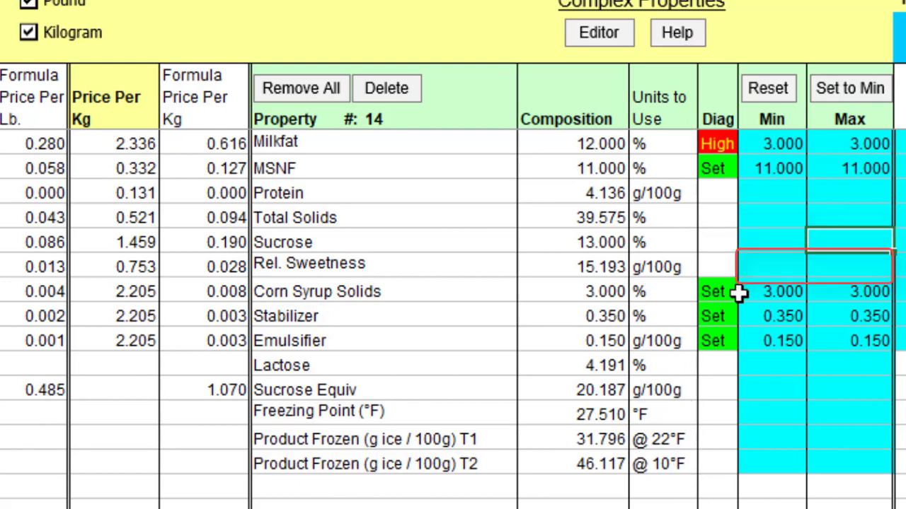
# - Constrain Rel. Sweetness between 15 and 15.5 g/100g
pyautogui.click(763, 268)
pyautogui.write('15')
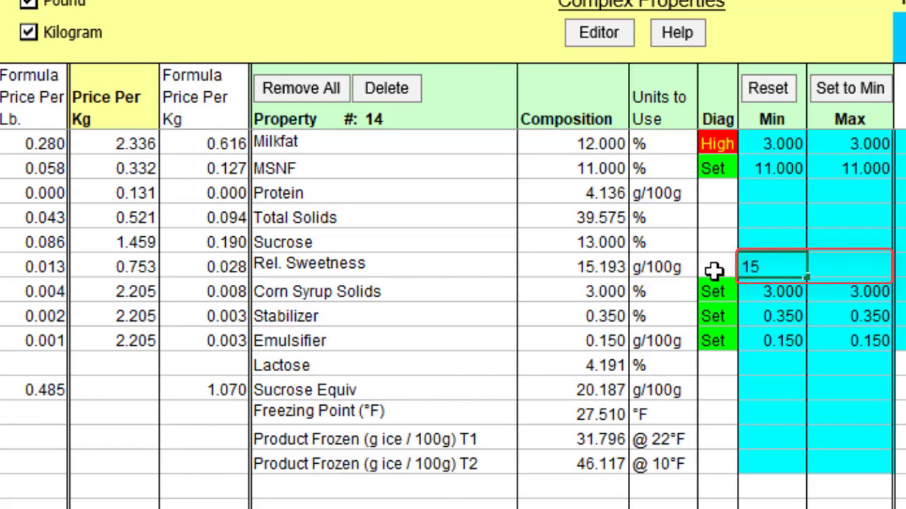
pyautogui.press('Tab')
pyautogui.write('15.5')
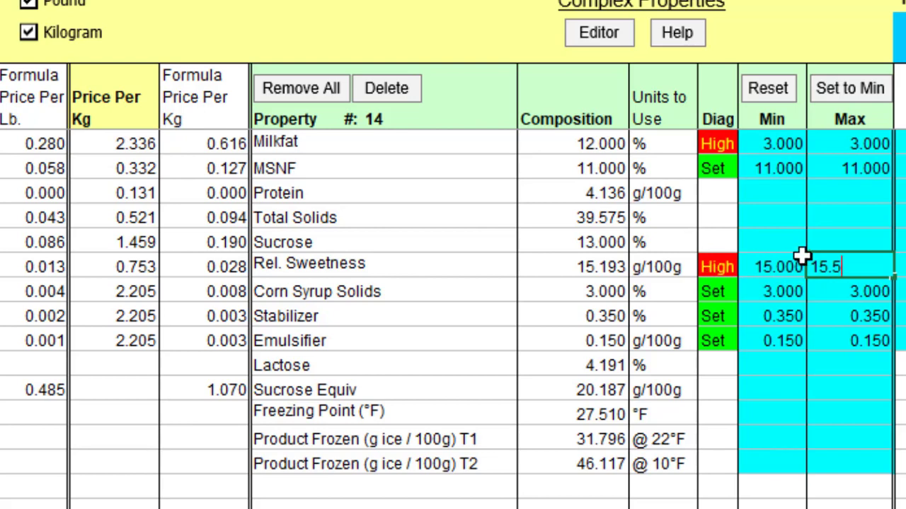
pyautogui.press('Return')
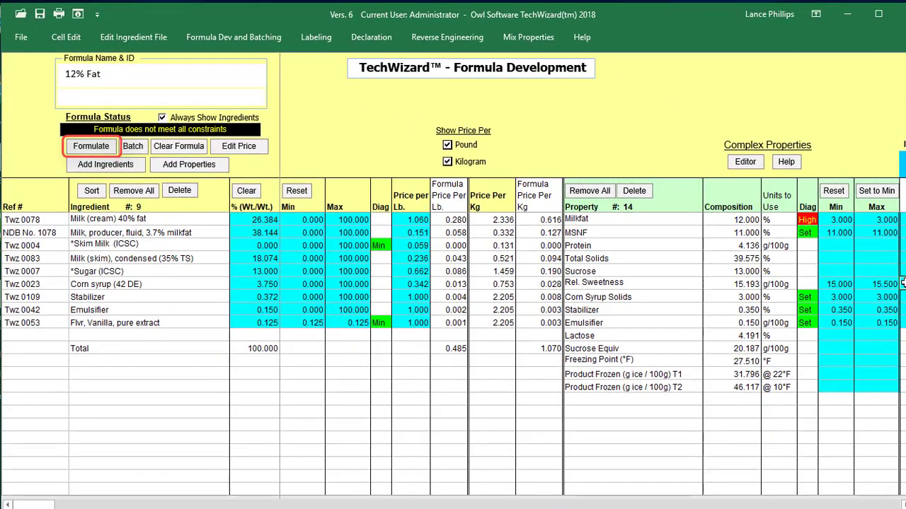
# - Reformulate against the new limits and rename '12% Fat' to '3% Fat'
pyautogui.click(71, 148)
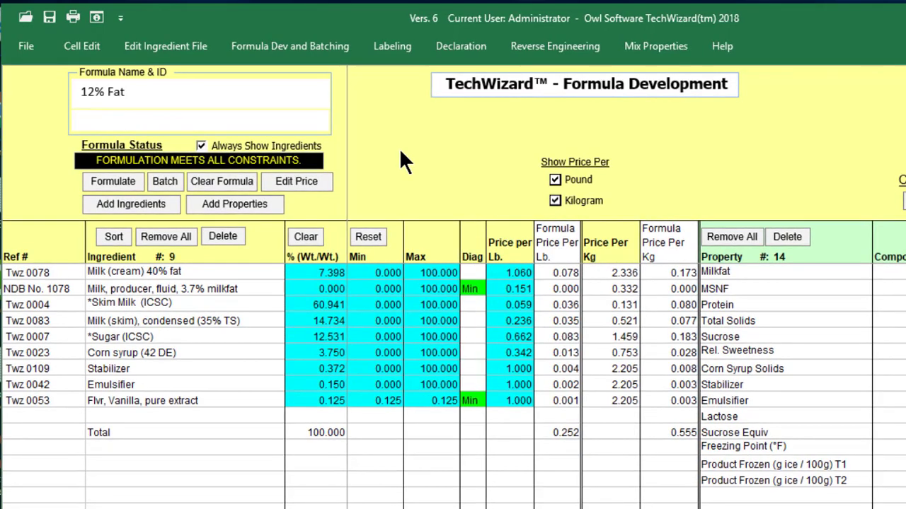
pyautogui.click(315, 94)
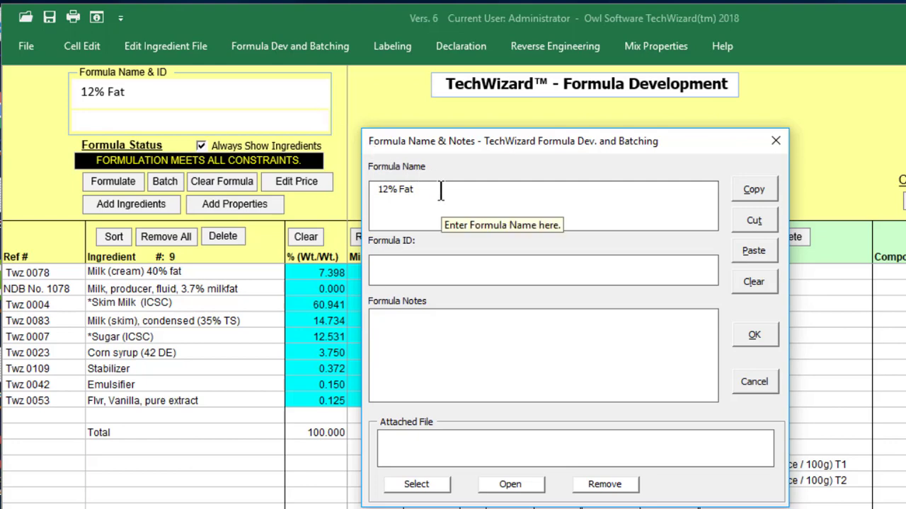
pyautogui.click(388, 191)
pyautogui.press('BackSpace')
pyautogui.press('BackSpace')
pyautogui.write('3')
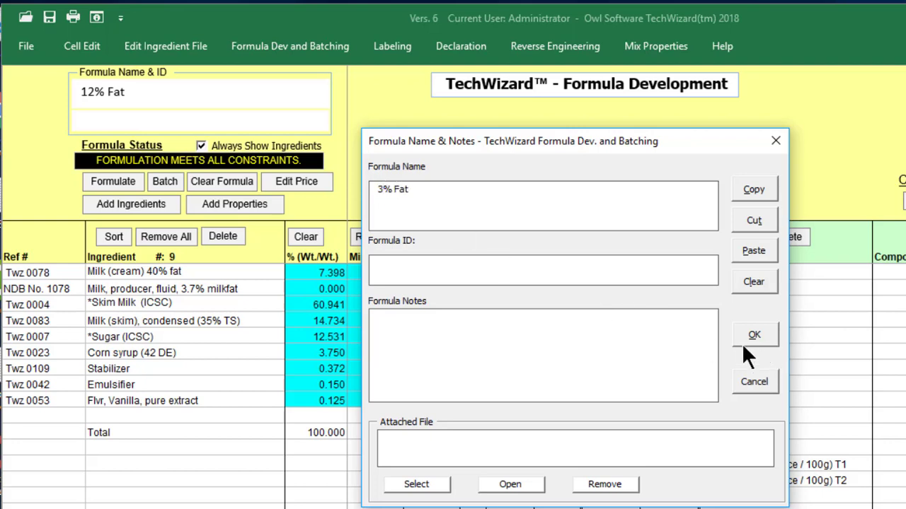
pyautogui.click(740, 341)
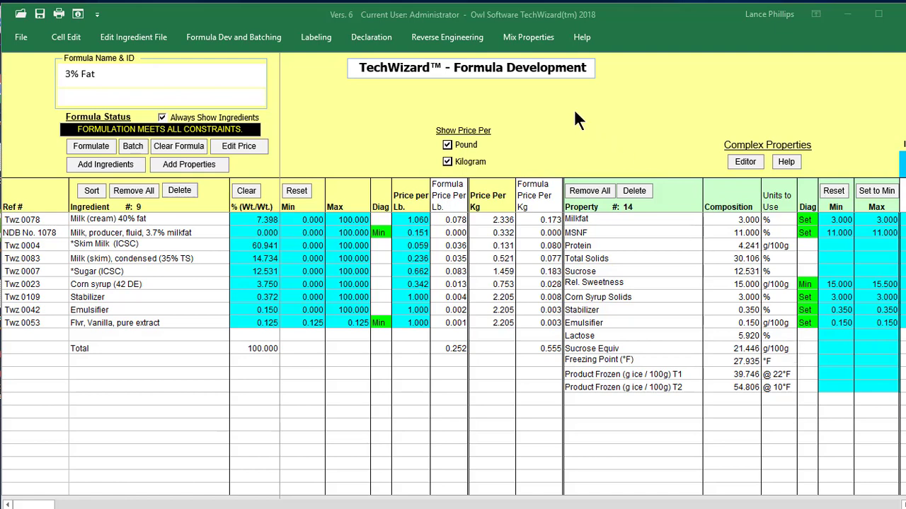
# - Load the 3% Fat formula into Mix column 2 of Mix Properties
pyautogui.click(543, 36)
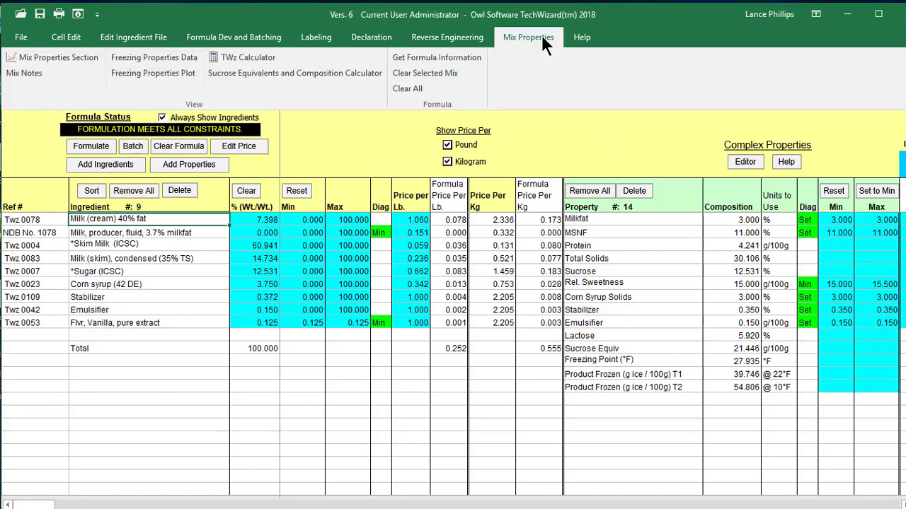
pyautogui.click(466, 57)
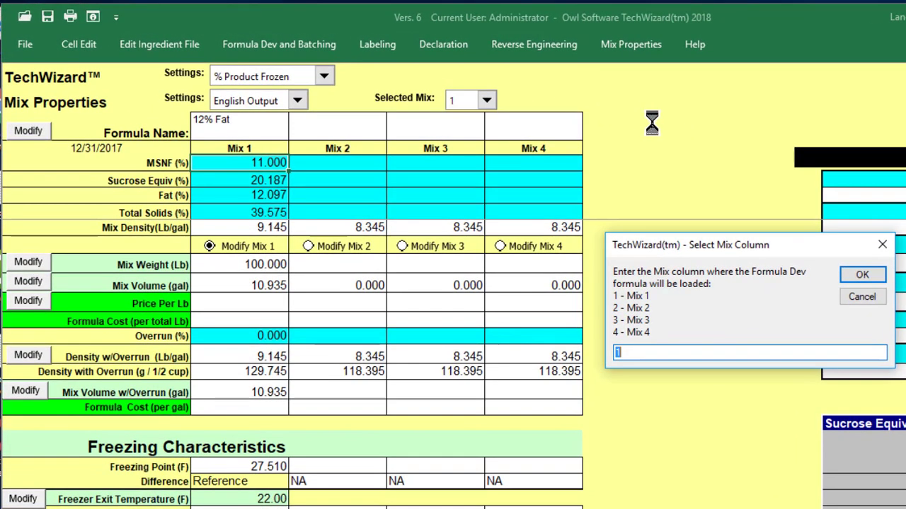
pyautogui.write('2')
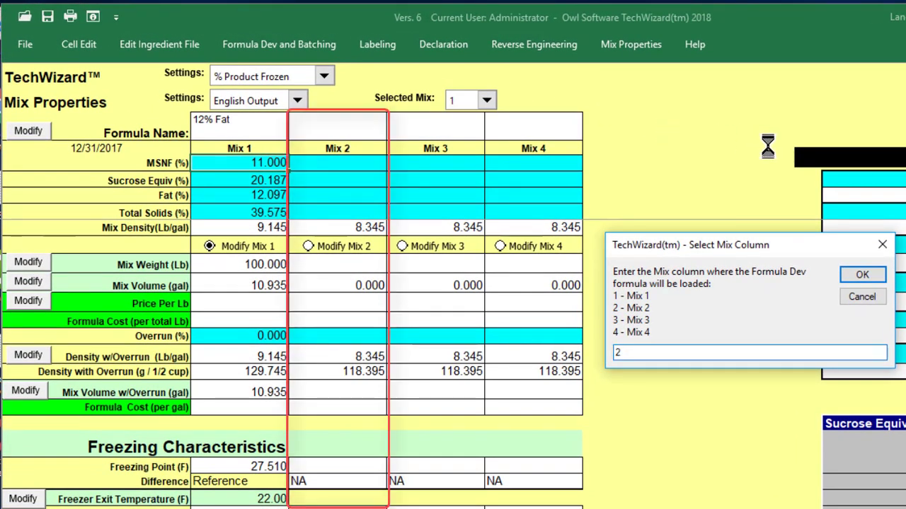
pyautogui.click(849, 271)
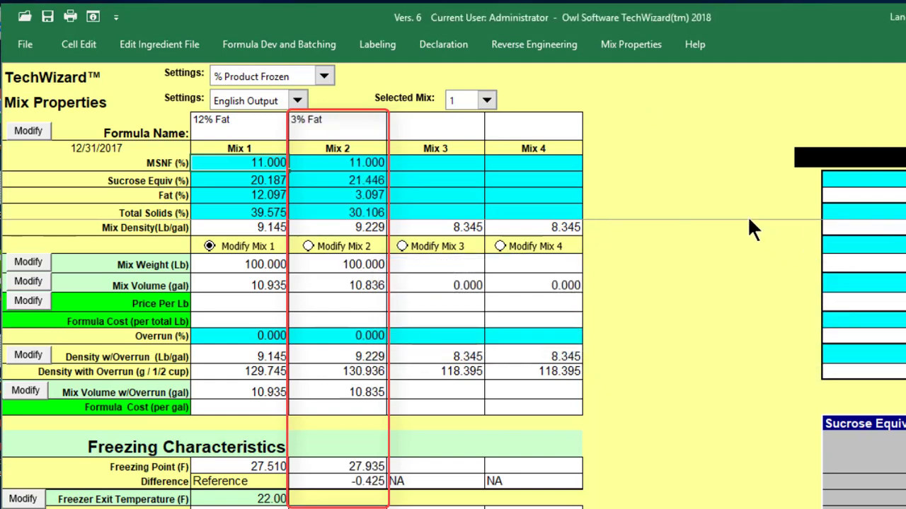
pyautogui.click(634, 54)
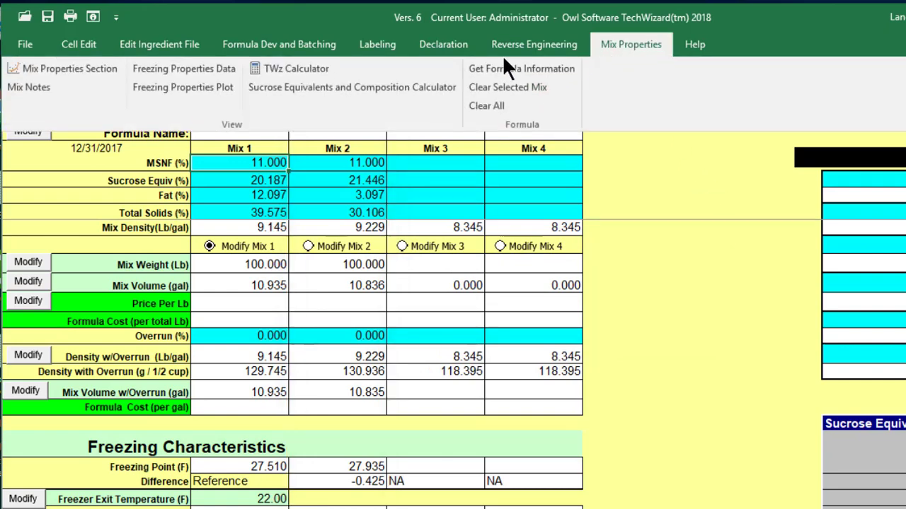
# - Plot ice content against temperature for the 12% Fat and 3% Fat mixes
pyautogui.click(231, 88)
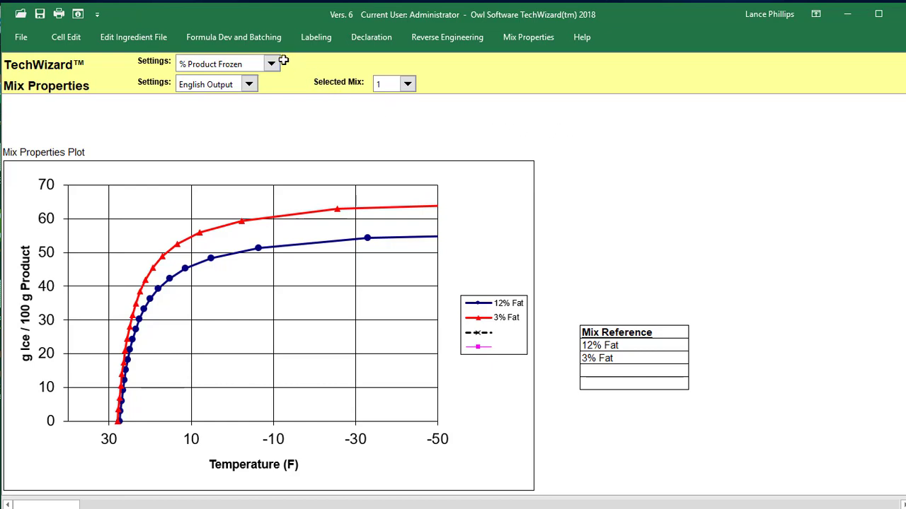
pyautogui.click(274, 45)
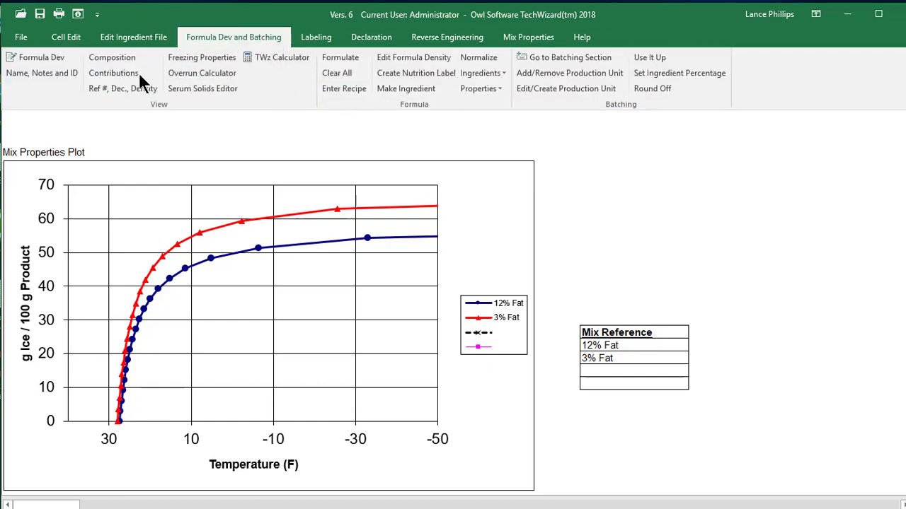
# - Add *Maltodextrin (5 DE) to the 3% Fat formula as its tenth ingredient
pyautogui.click(62, 57)
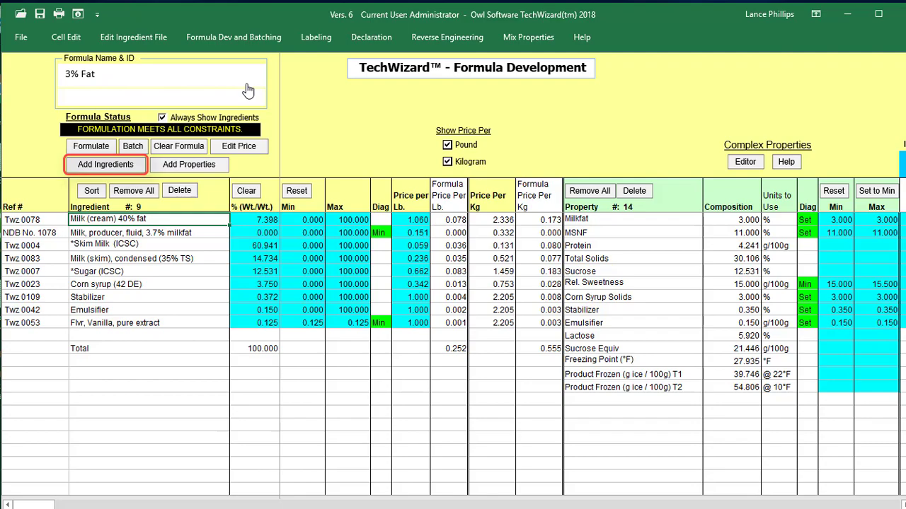
pyautogui.click(134, 164)
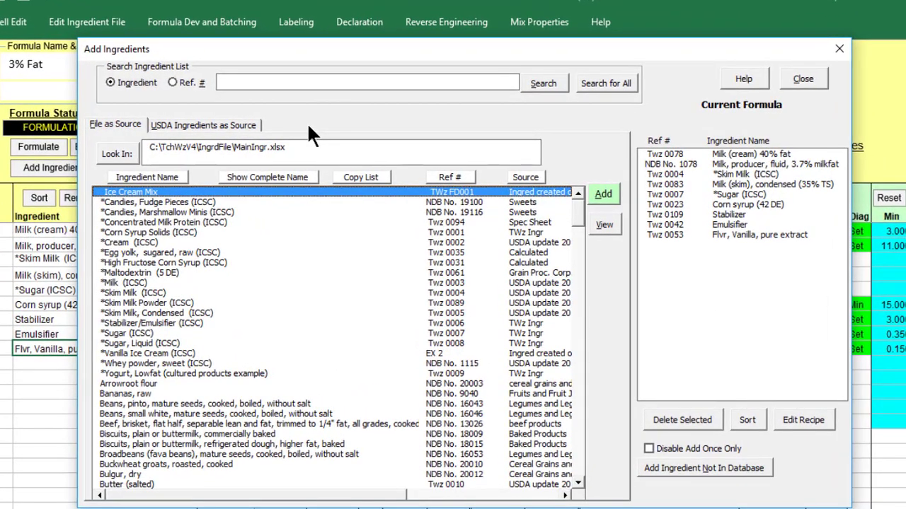
pyautogui.click(212, 272)
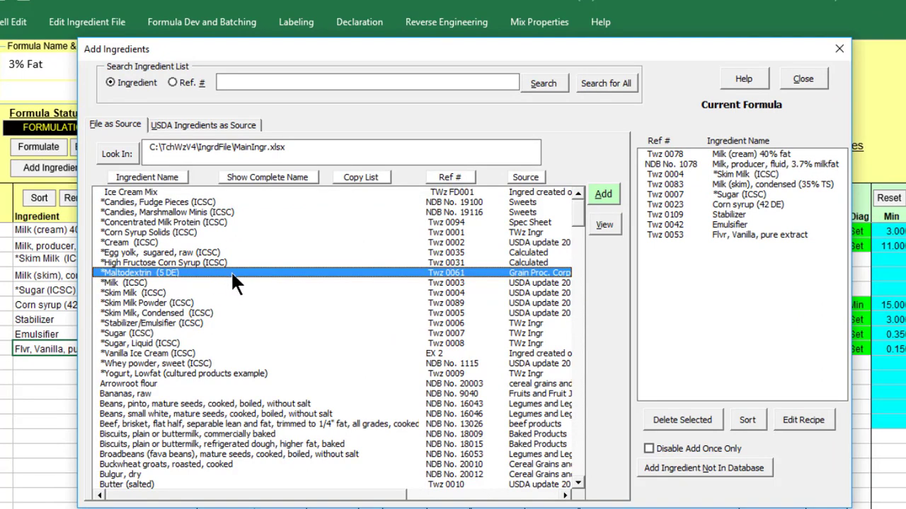
pyautogui.click(615, 198)
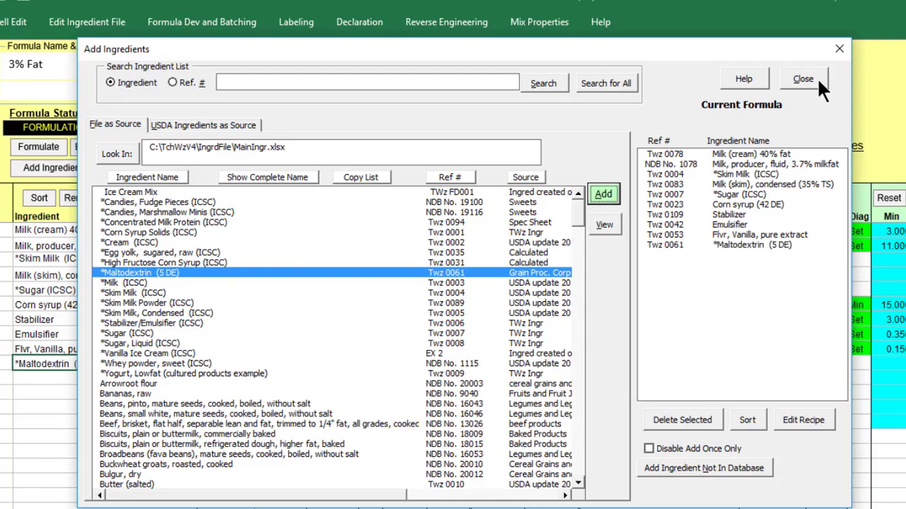
pyautogui.click(803, 79)
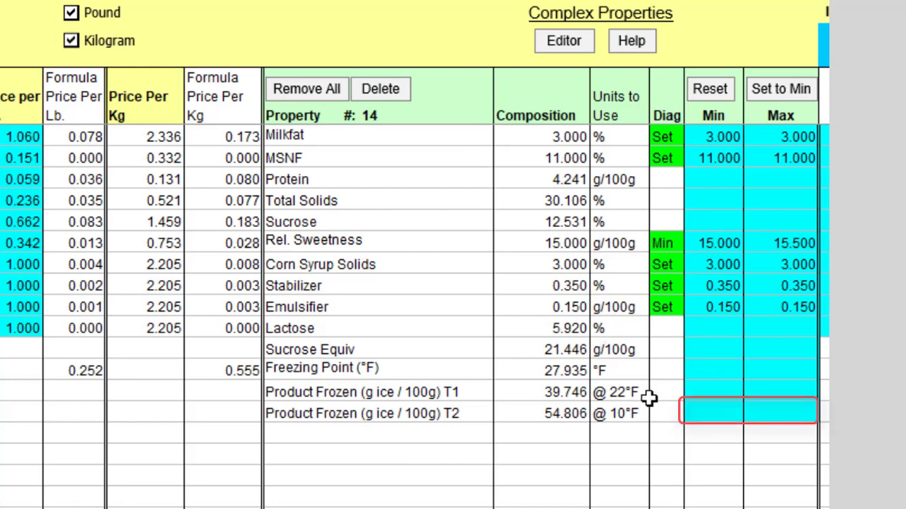
# - Limit Product Frozen T2 to 46 min and 46.5 max, then reformulate to 8.188% Maltodextrin
pyautogui.click(692, 416)
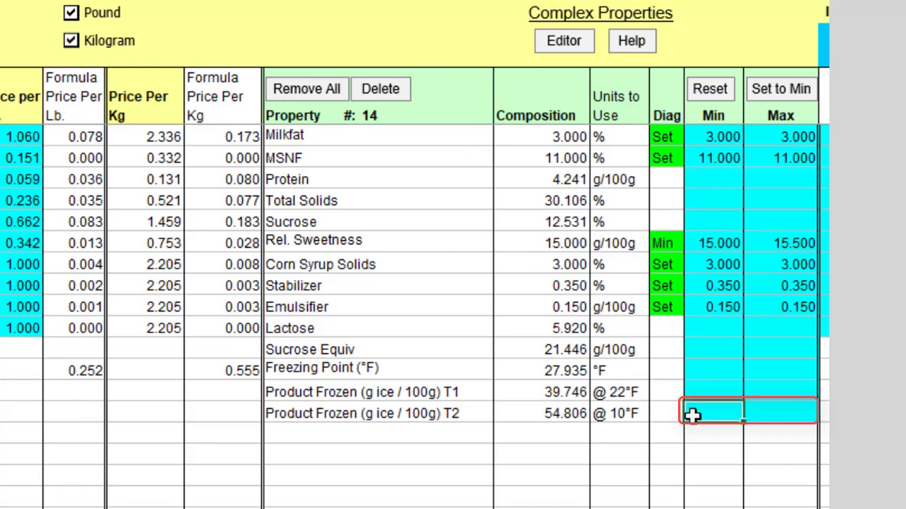
pyautogui.write('46')
pyautogui.click(754, 414)
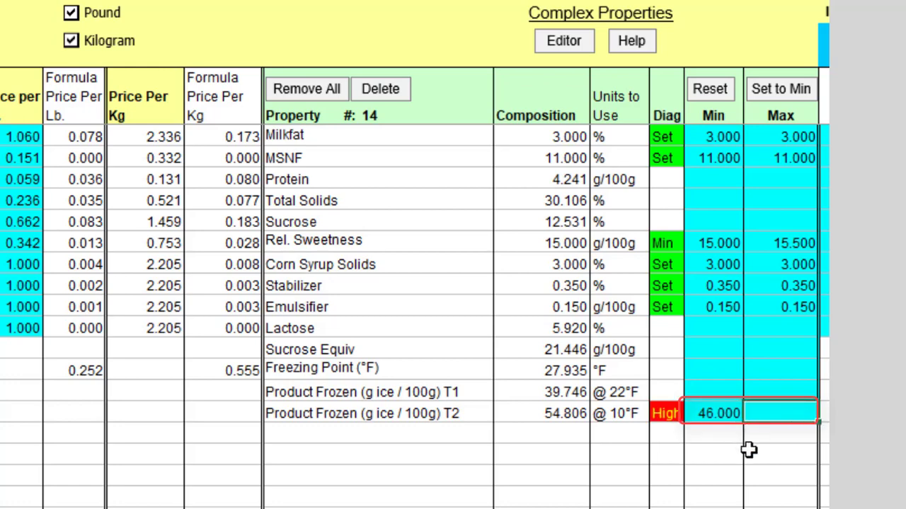
pyautogui.write('46.')
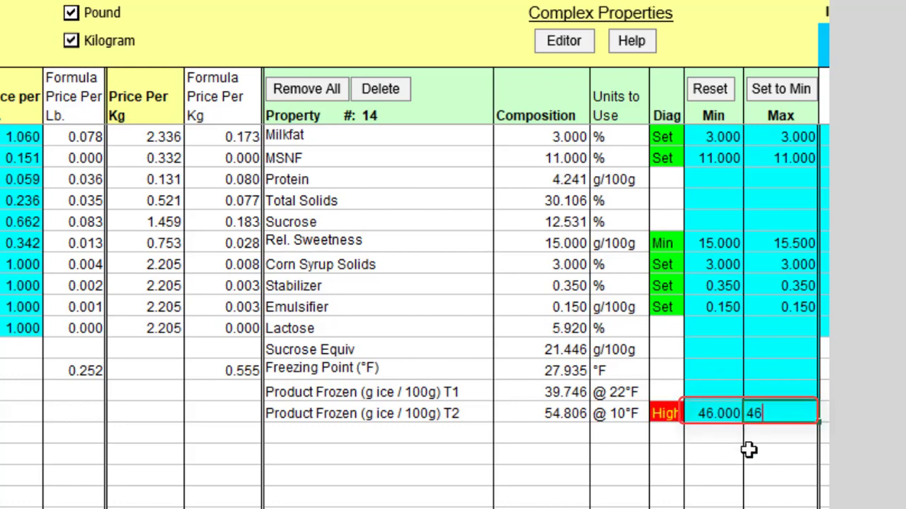
pyautogui.write('5')
pyautogui.press('Return')
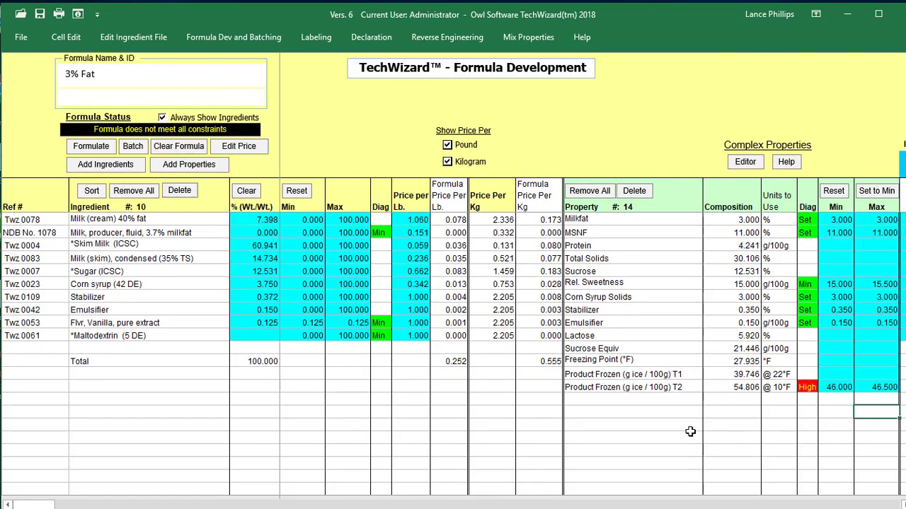
pyautogui.click(99, 148)
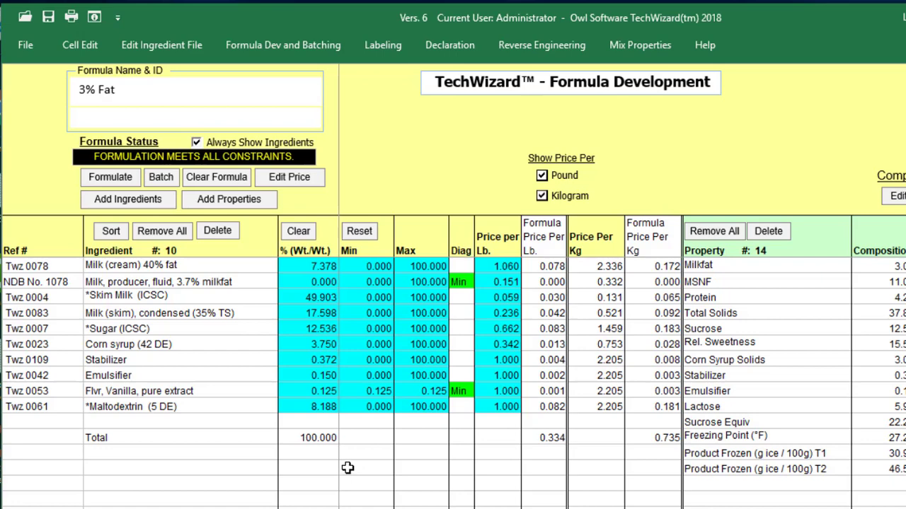
# - Append 'Malto' to the formula name so it reads '3% Fat Malto'
pyautogui.click(313, 127)
pyautogui.click(413, 184)
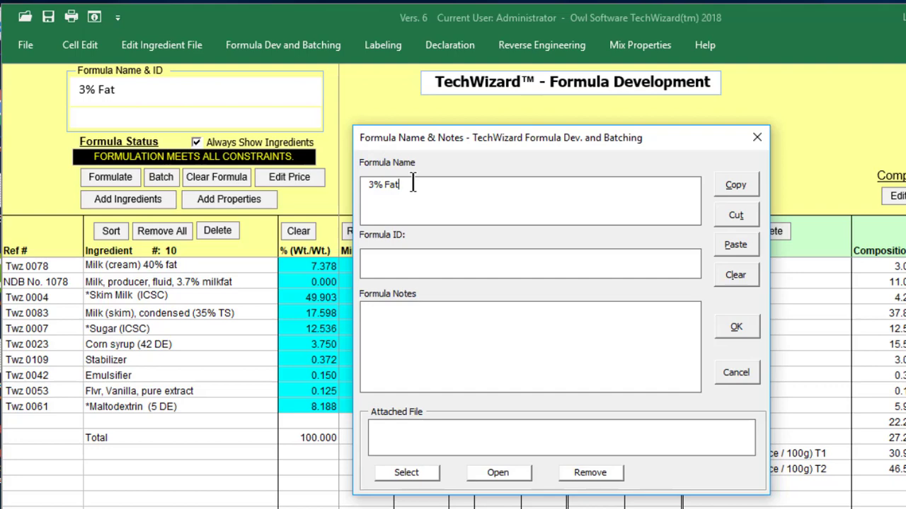
pyautogui.write('Malto')
pyautogui.click(745, 331)
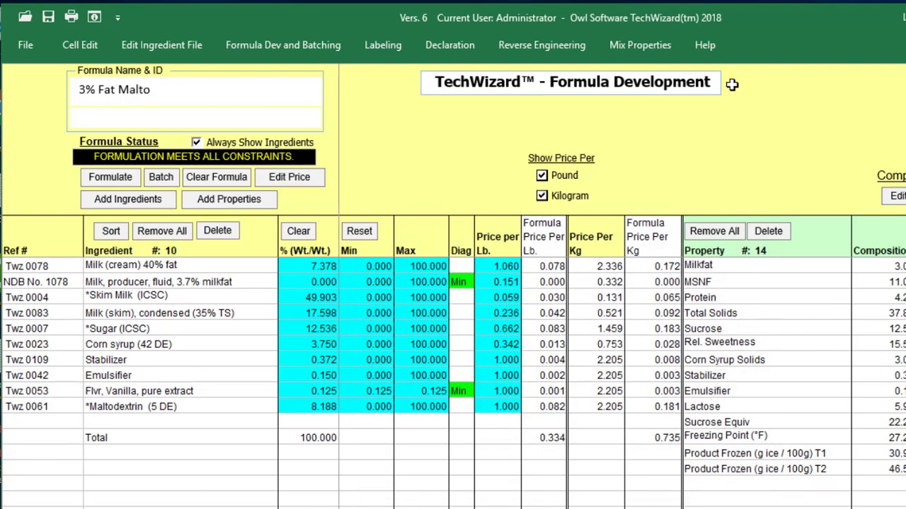
pyautogui.click(658, 44)
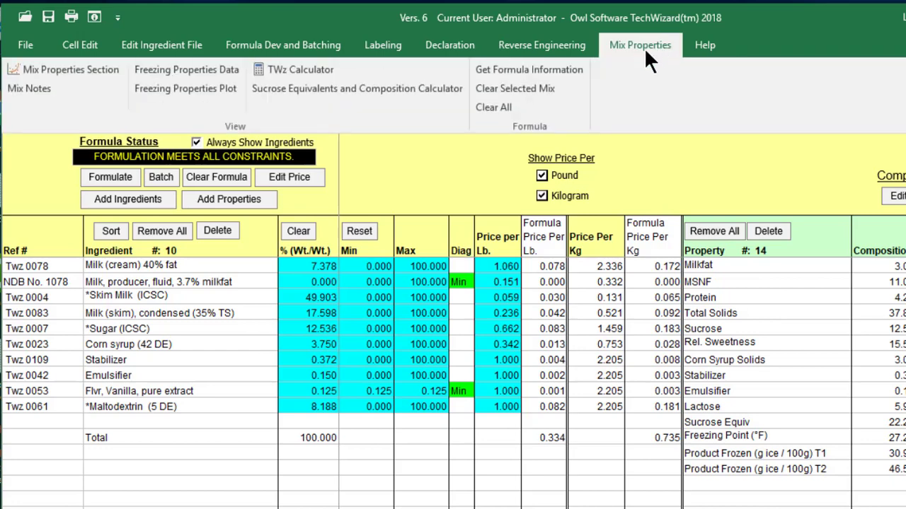
# - Load the current formula into Mix 3 and plot the freezing curves of all three mixes
pyautogui.click(578, 70)
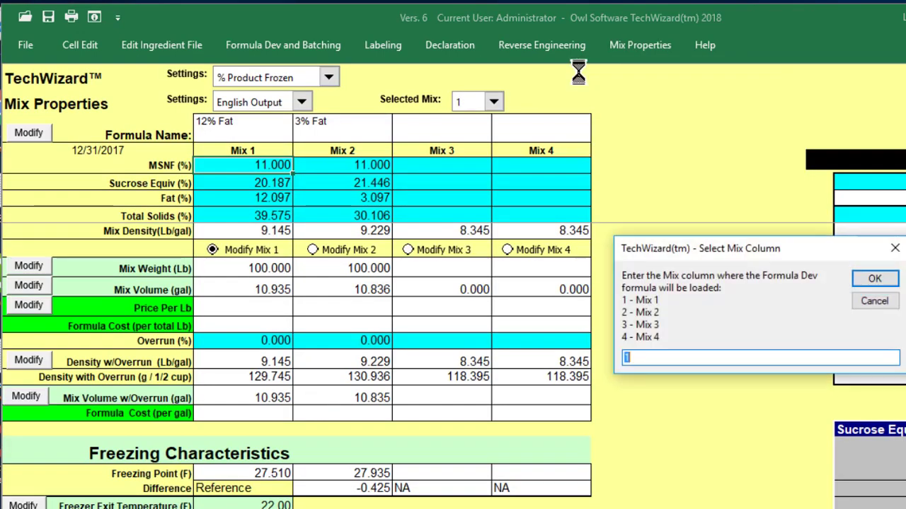
pyautogui.write('3')
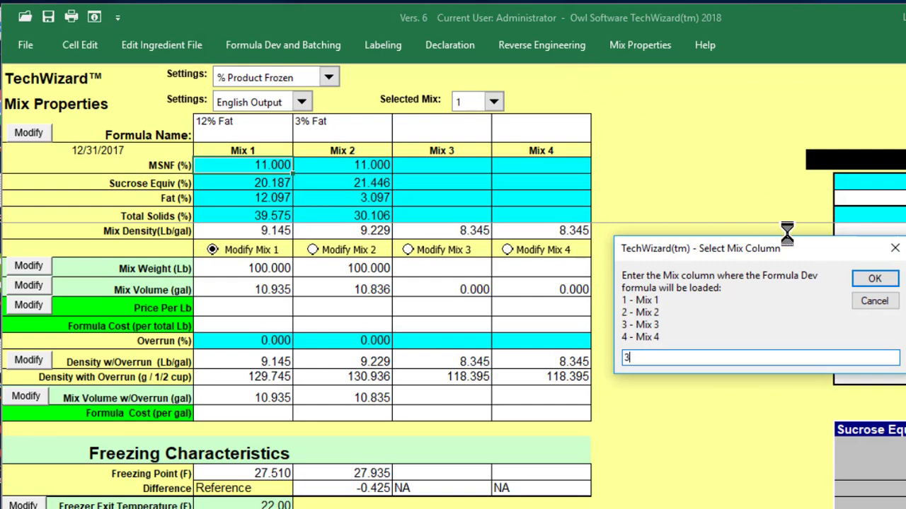
pyautogui.click(858, 278)
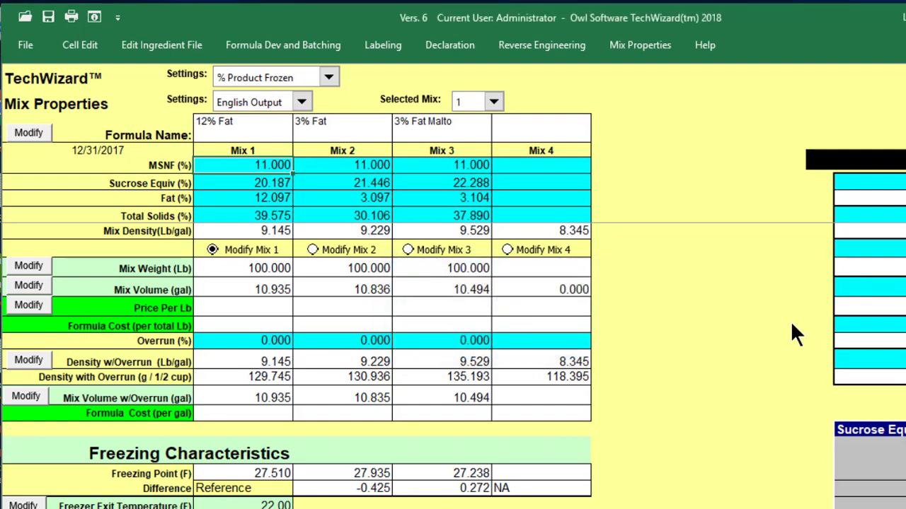
pyautogui.click(660, 48)
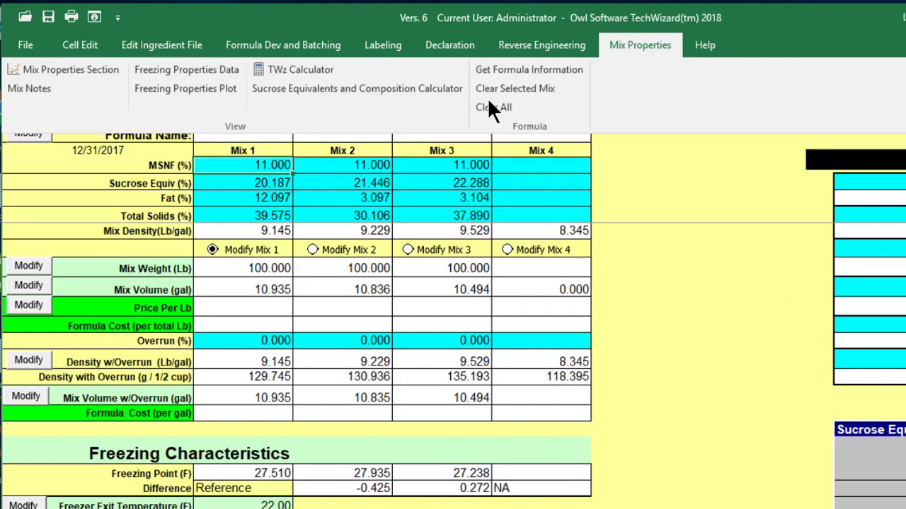
pyautogui.click(218, 91)
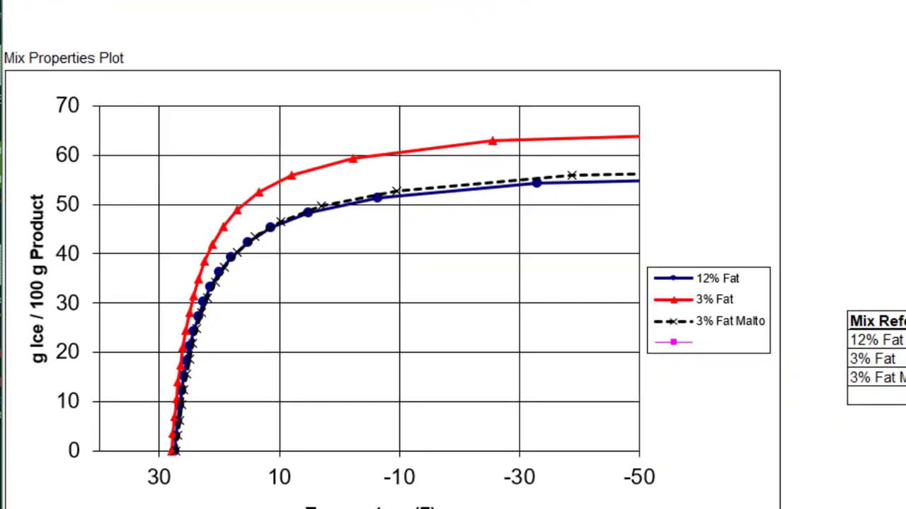
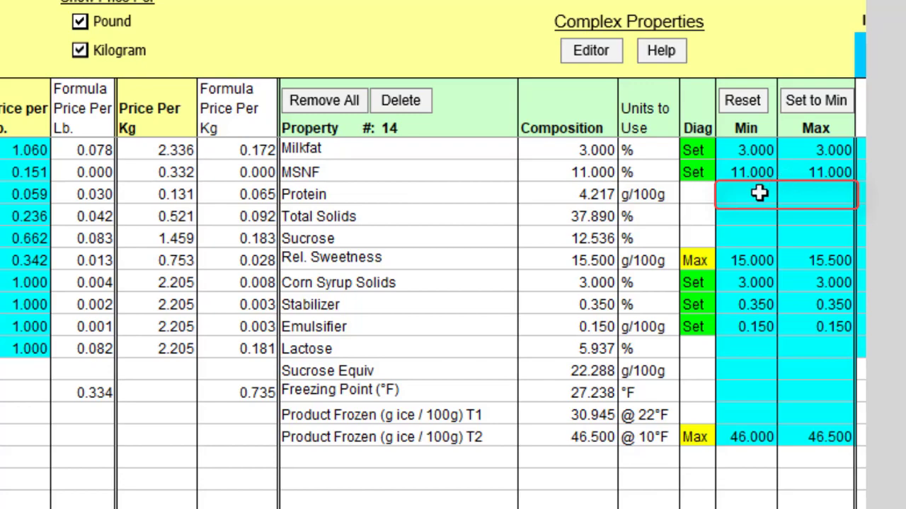
# - Fix Protein at 6 g/100g minimum and maximum, then reformulate; protein stays Low at 4.217
pyautogui.click(759, 193)
pyautogui.write('6')
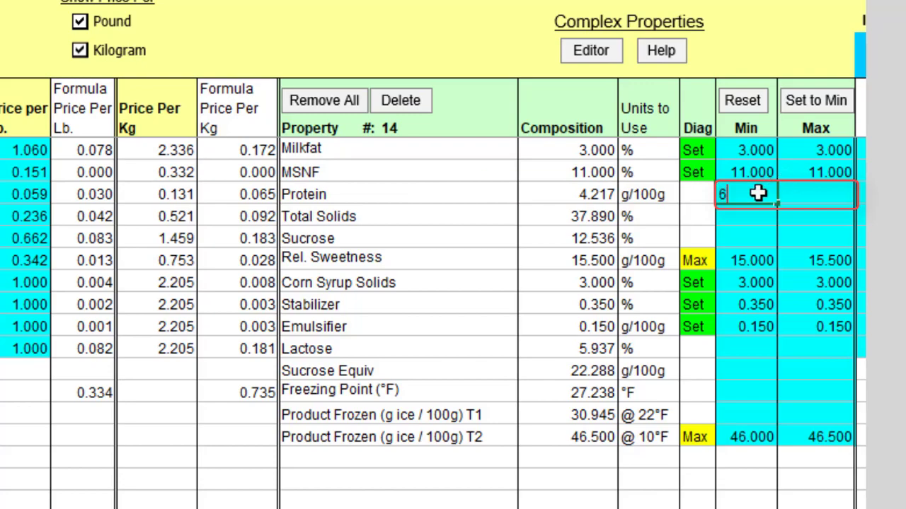
pyautogui.press('Tab')
pyautogui.write('6')
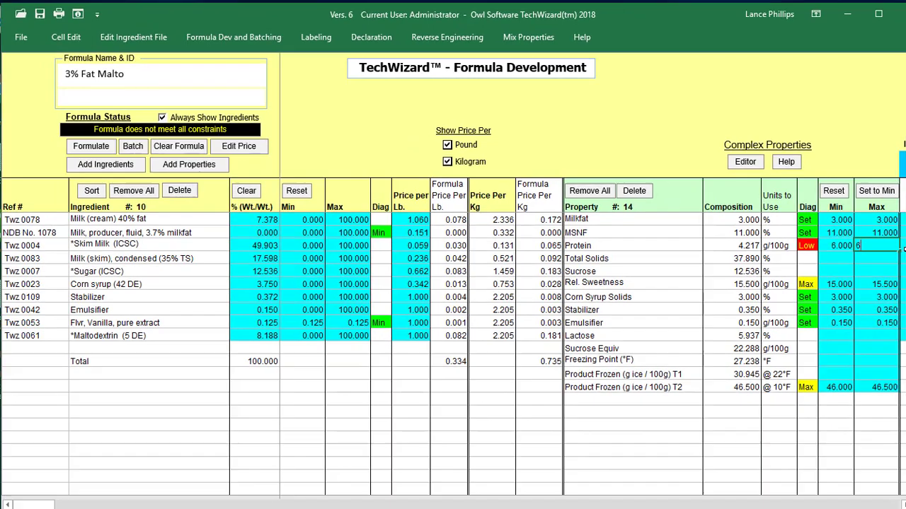
pyautogui.press('Return')
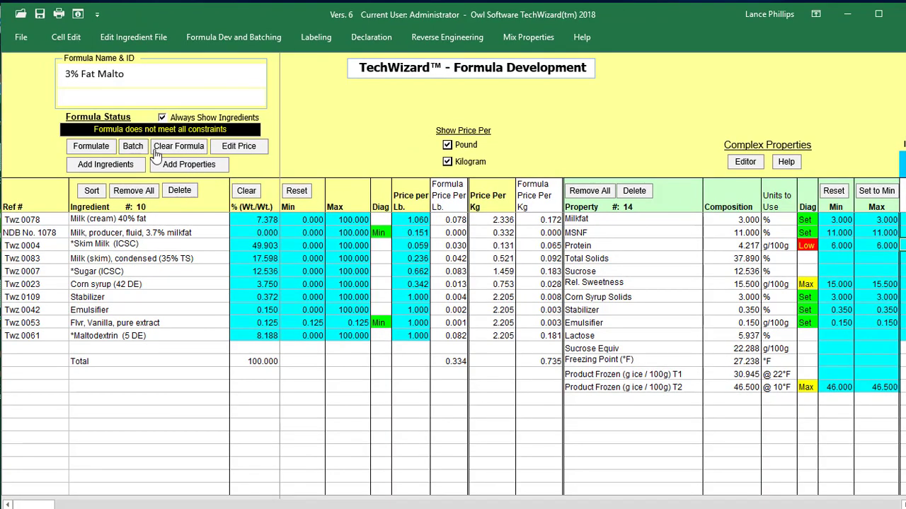
pyautogui.click(92, 146)
pyautogui.click(277, 42)
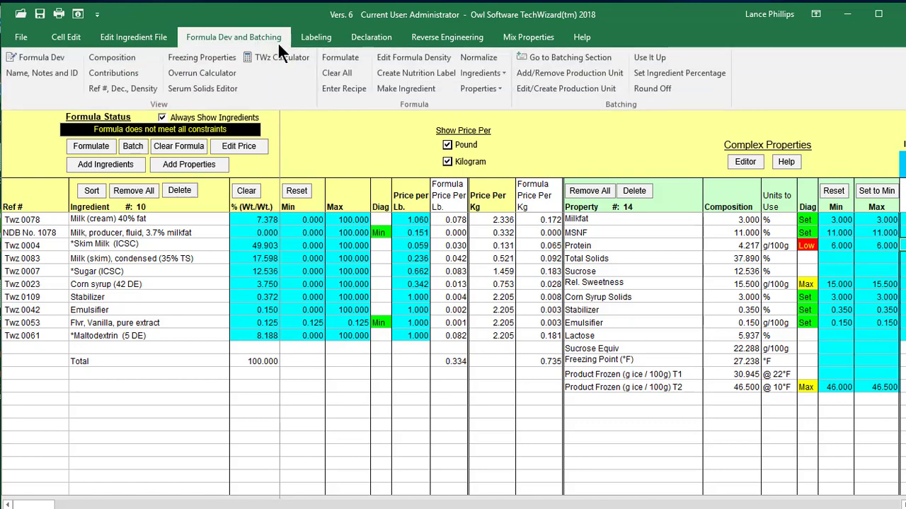
pyautogui.click(134, 57)
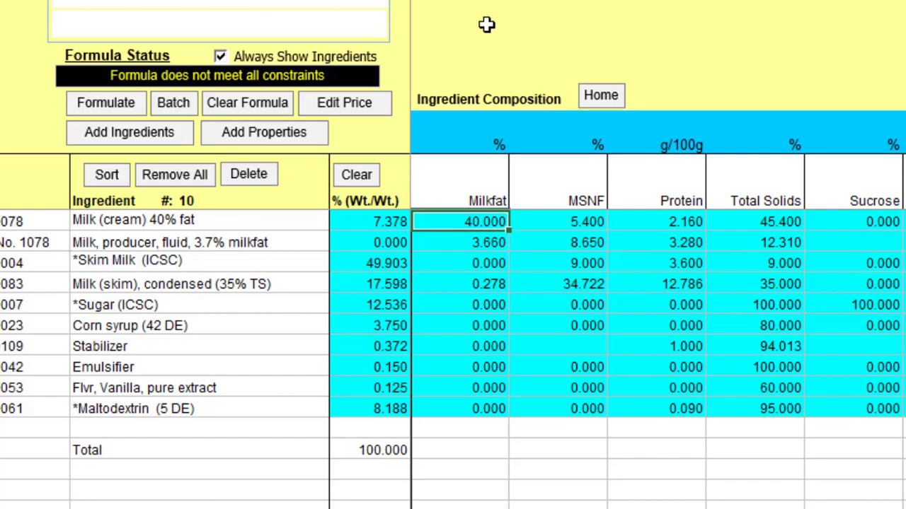
pyautogui.click(603, 96)
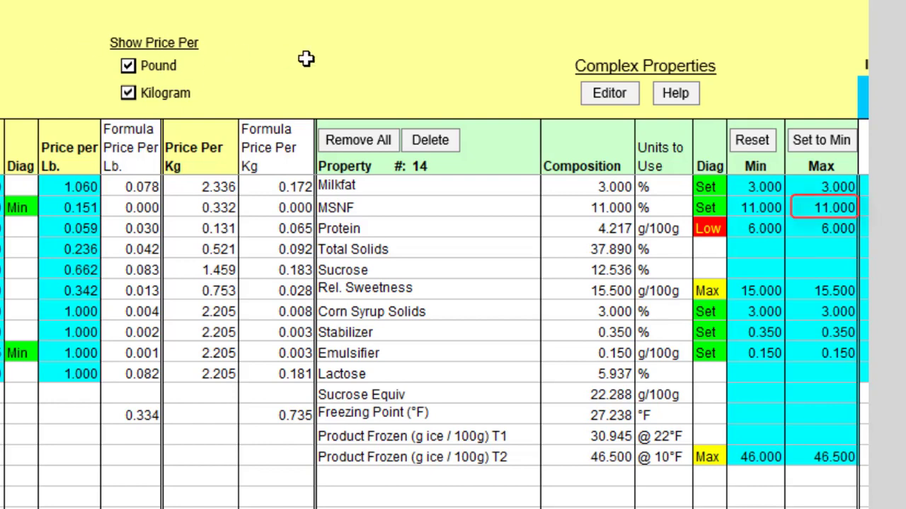
# - Raise the MSNF maximum to 13 and reformulate, giving 13.000% MSNF and 4.940 protein
pyautogui.click(818, 206)
pyautogui.write('13')
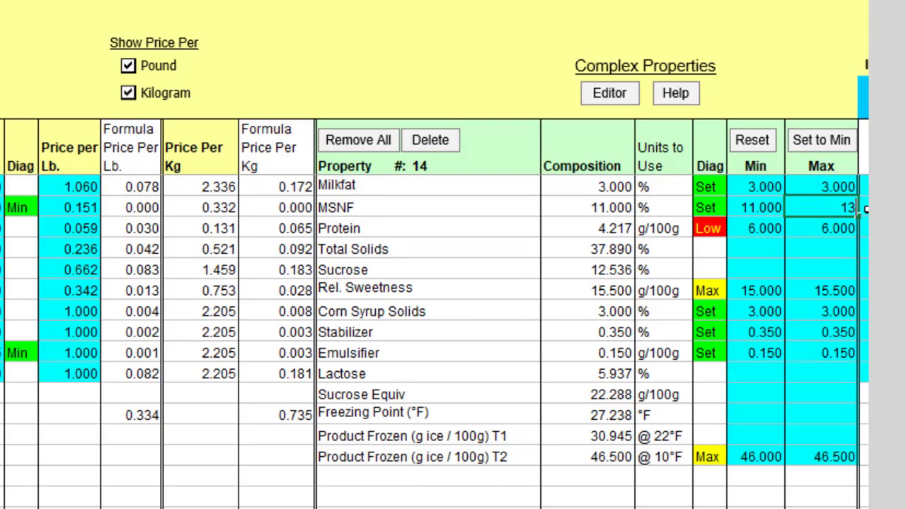
pyautogui.press('Return')
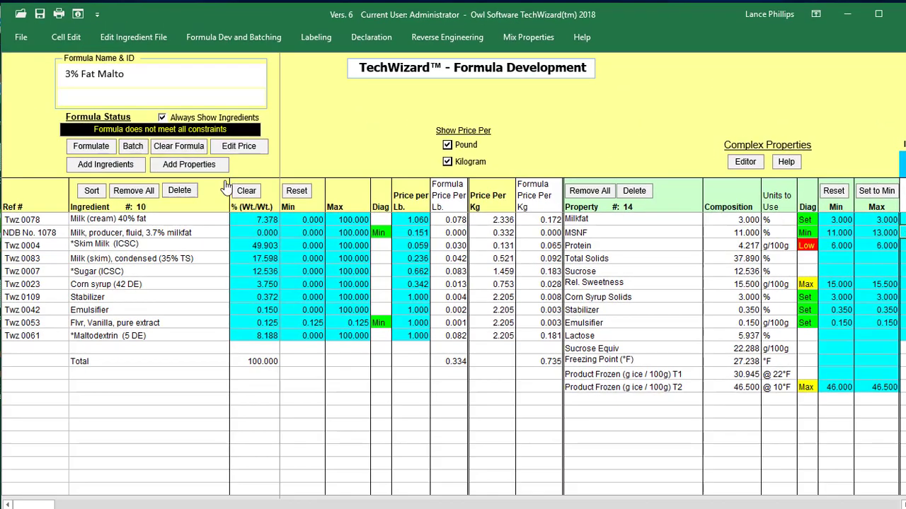
pyautogui.click(99, 149)
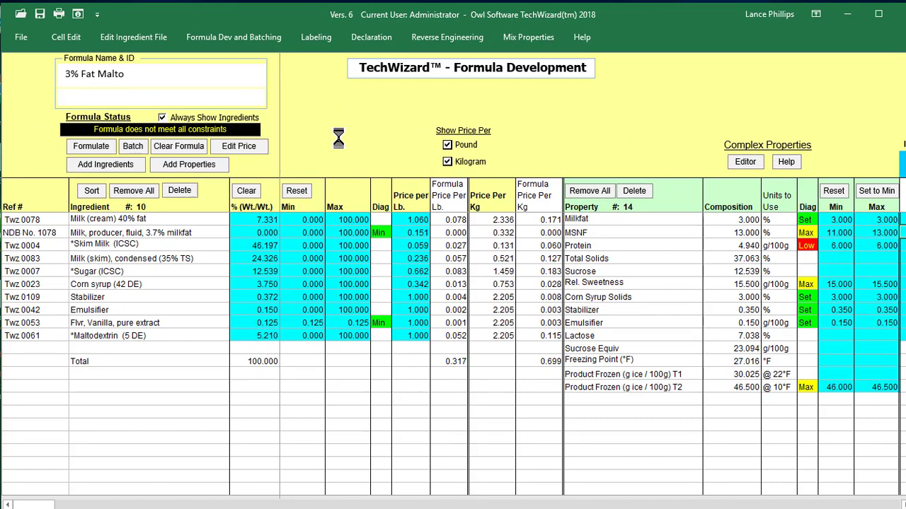
# - Add Concentrated Milk Protein (ICSC) and reformulate, reaching 6.000 g/100g protein at 2.564%
pyautogui.click(140, 167)
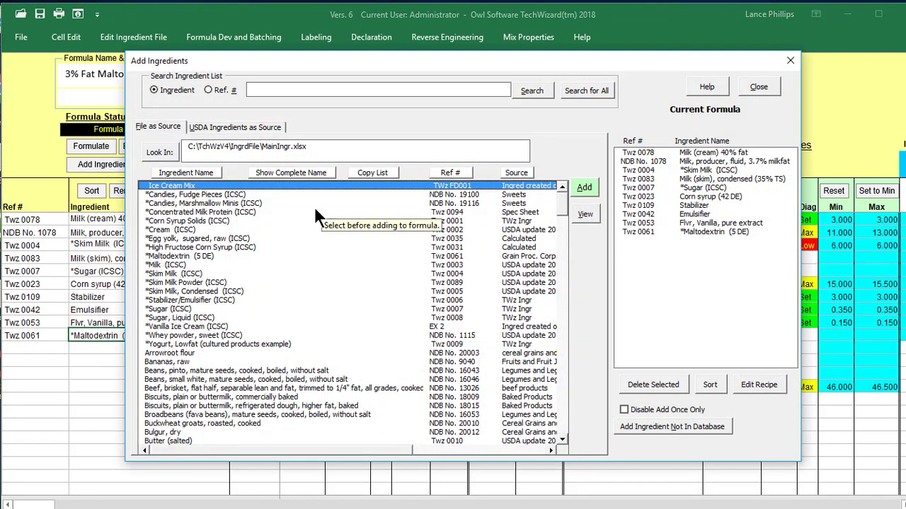
pyautogui.click(271, 212)
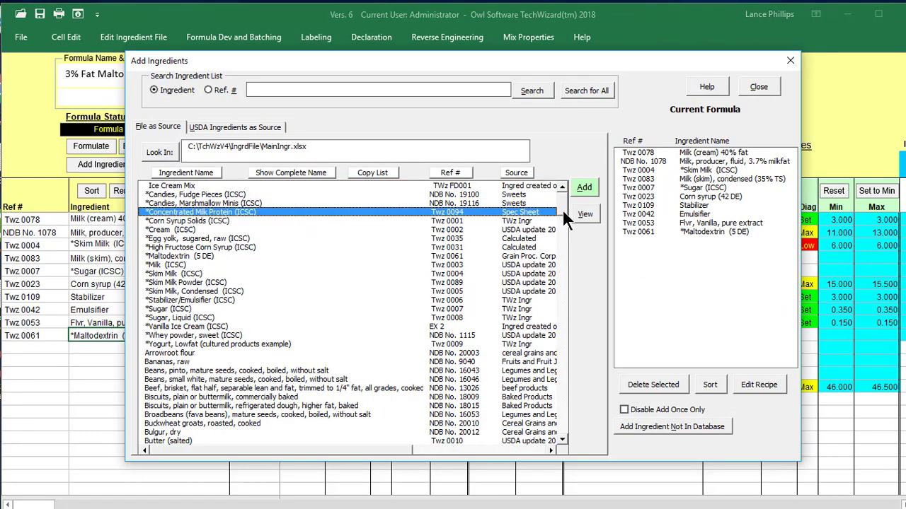
pyautogui.click(594, 189)
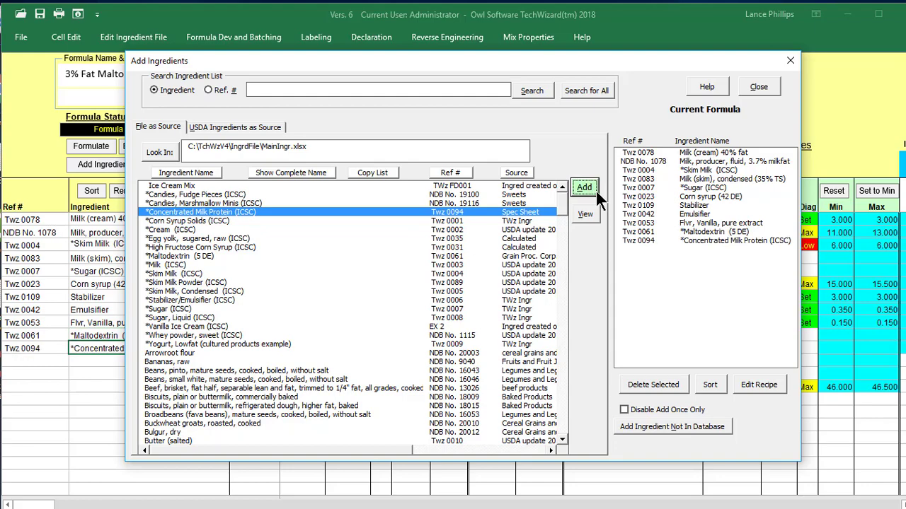
pyautogui.click(759, 87)
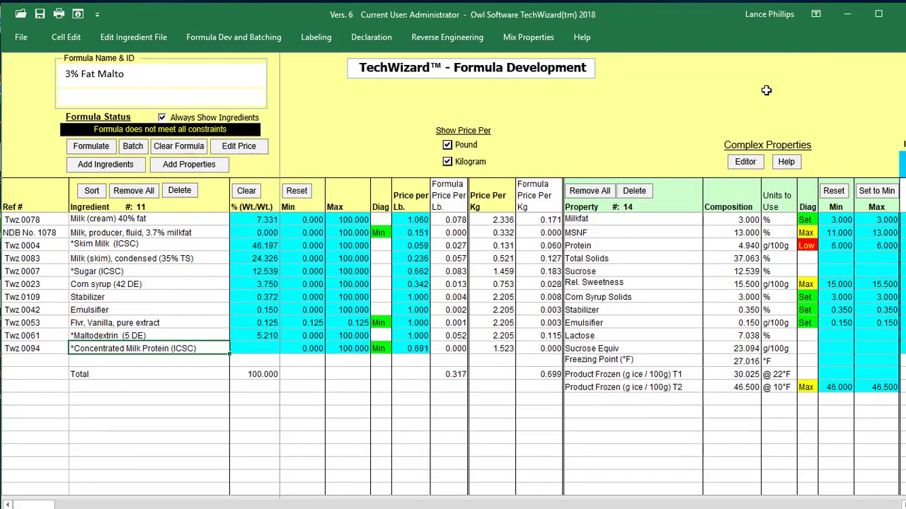
pyautogui.click(85, 149)
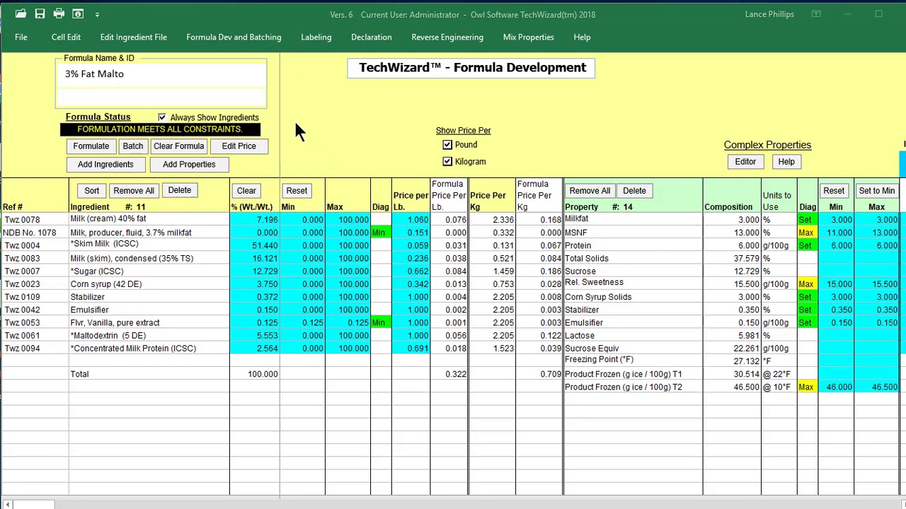
# - Append 'Protein' to the formula name so it reads '3% Fat Malto Protein'
pyautogui.click(259, 80)
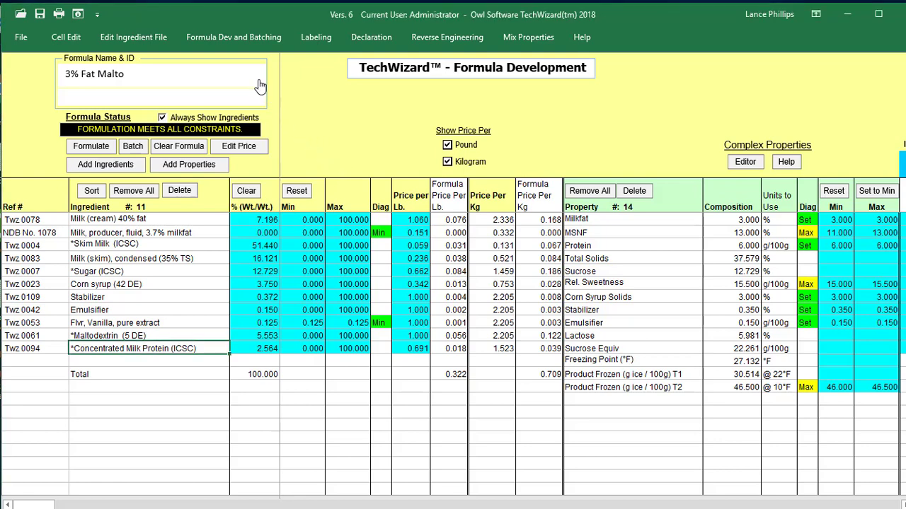
pyautogui.click(259, 85)
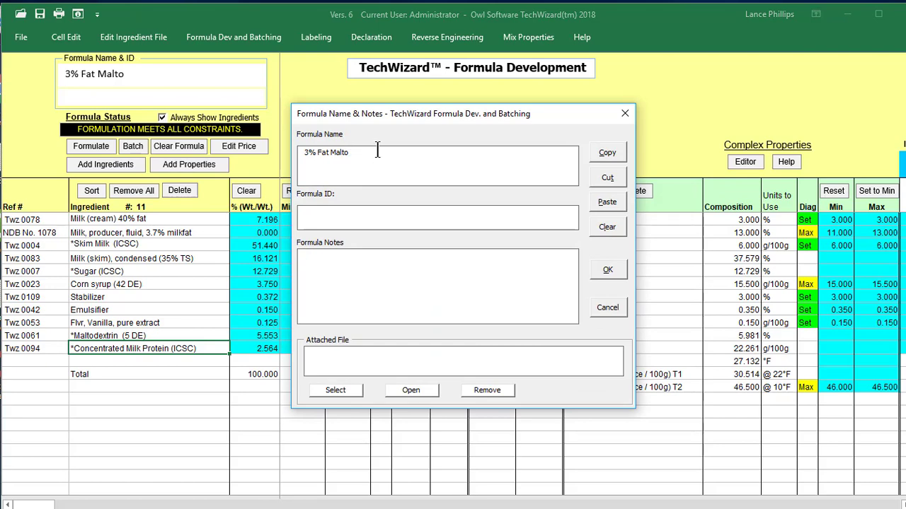
pyautogui.write('Protein')
pyautogui.click(598, 267)
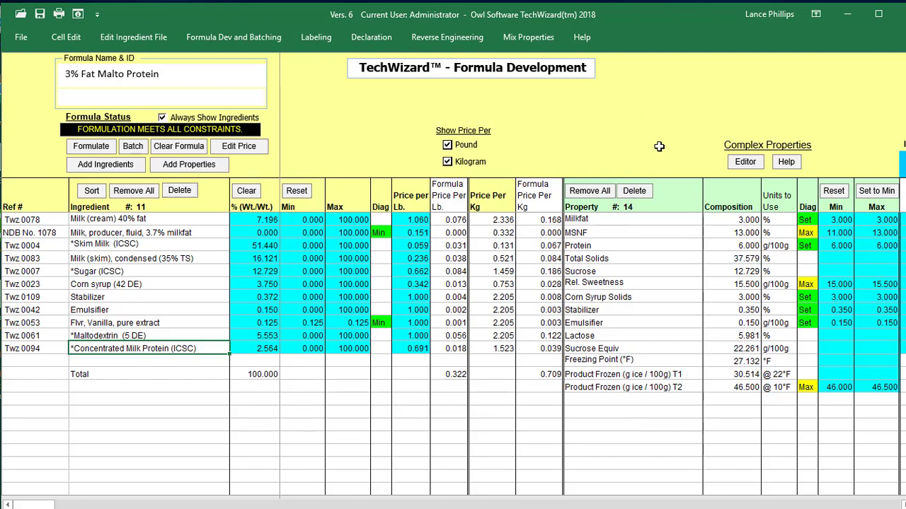
# - Load the '3% Fat Malto Protein' formula into Mix 4 of the Mix Properties sheet
pyautogui.click(549, 45)
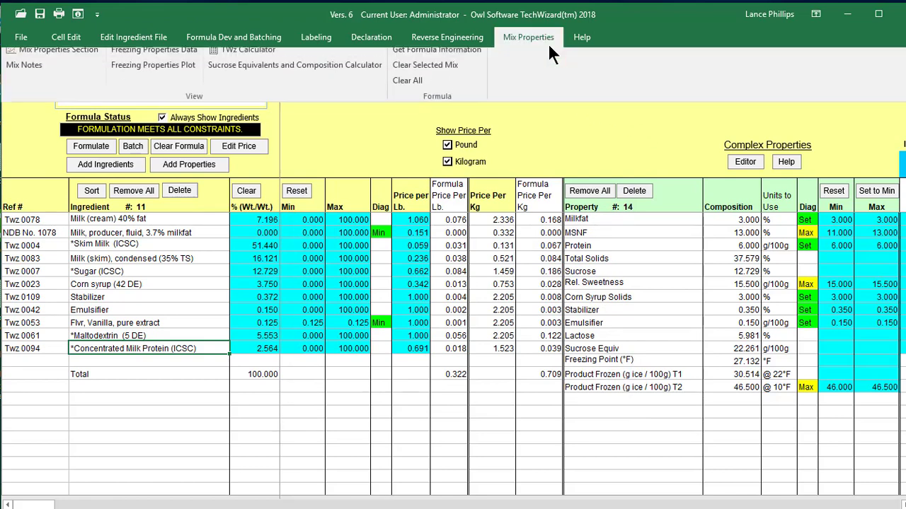
pyautogui.click(480, 58)
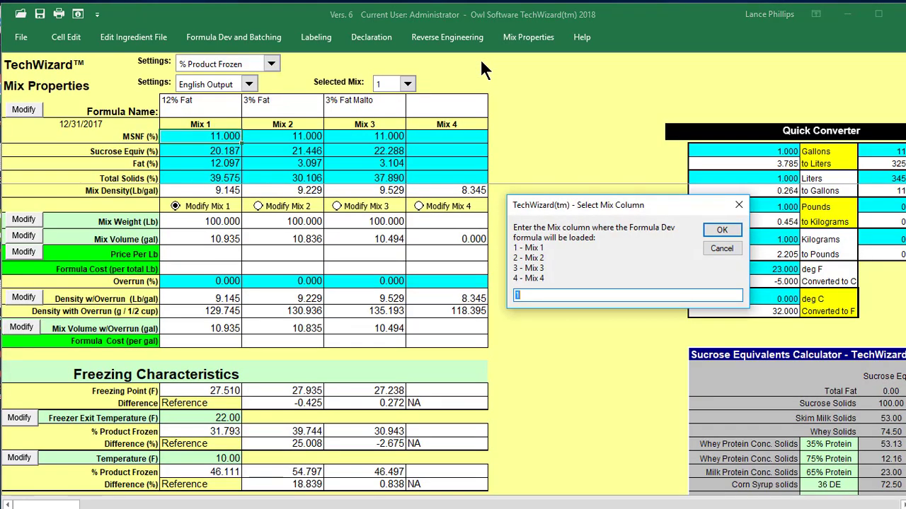
pyautogui.write('4')
pyautogui.click(707, 227)
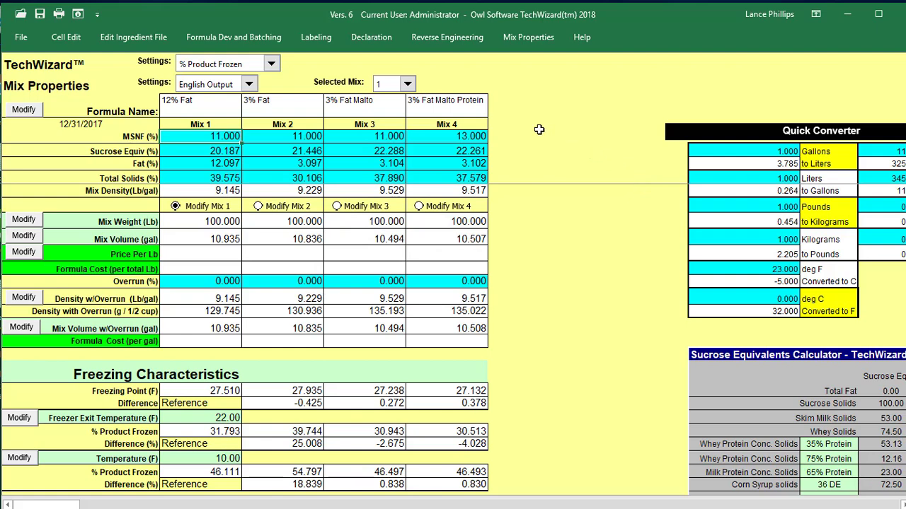
pyautogui.click(541, 42)
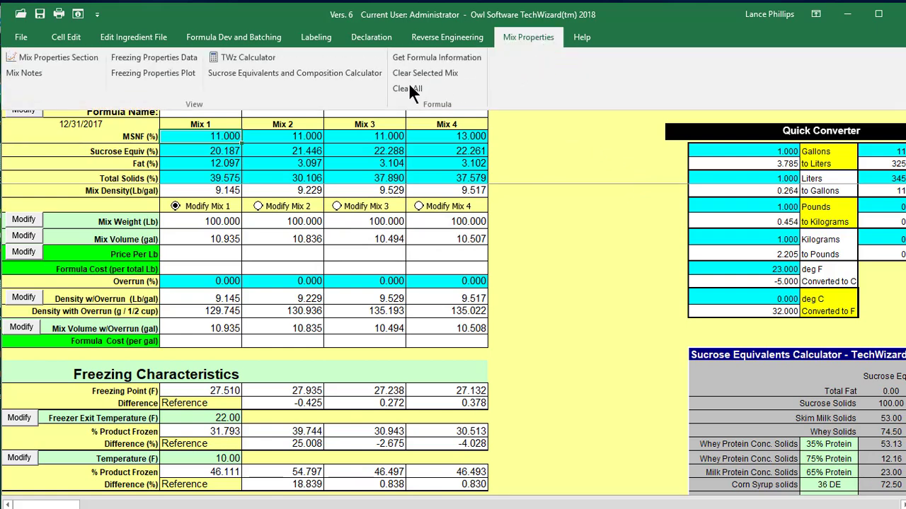
pyautogui.click(161, 77)
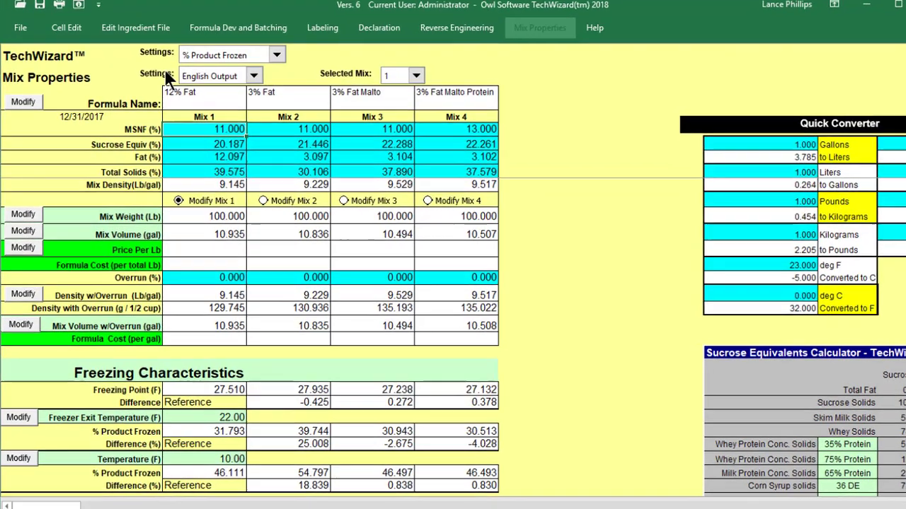